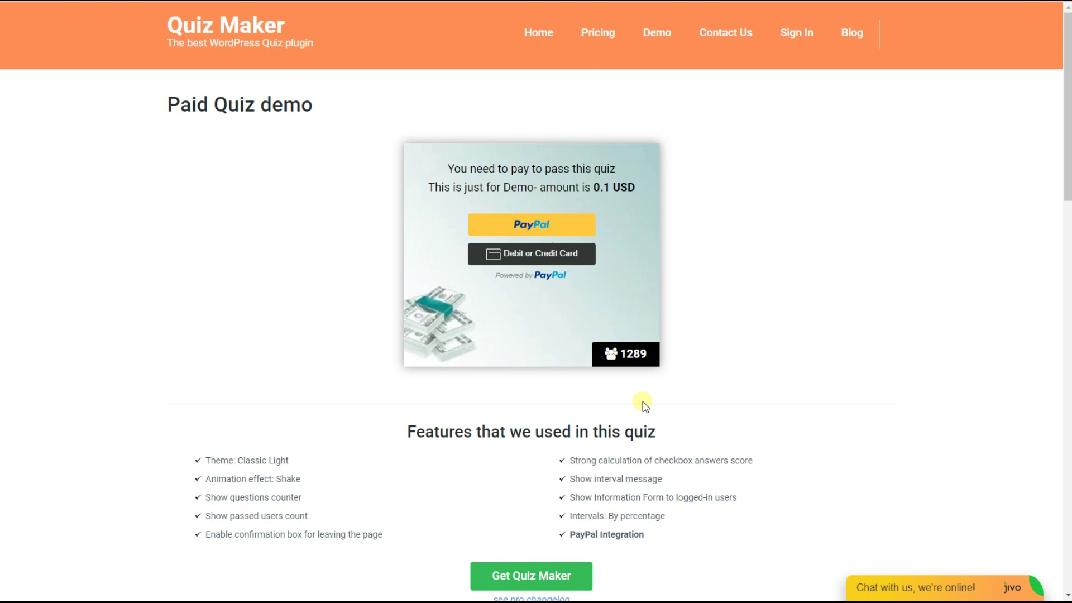
Start paying for the Paid Quiz demo with PayPal to bring up the checkout window
left_click(553, 233)
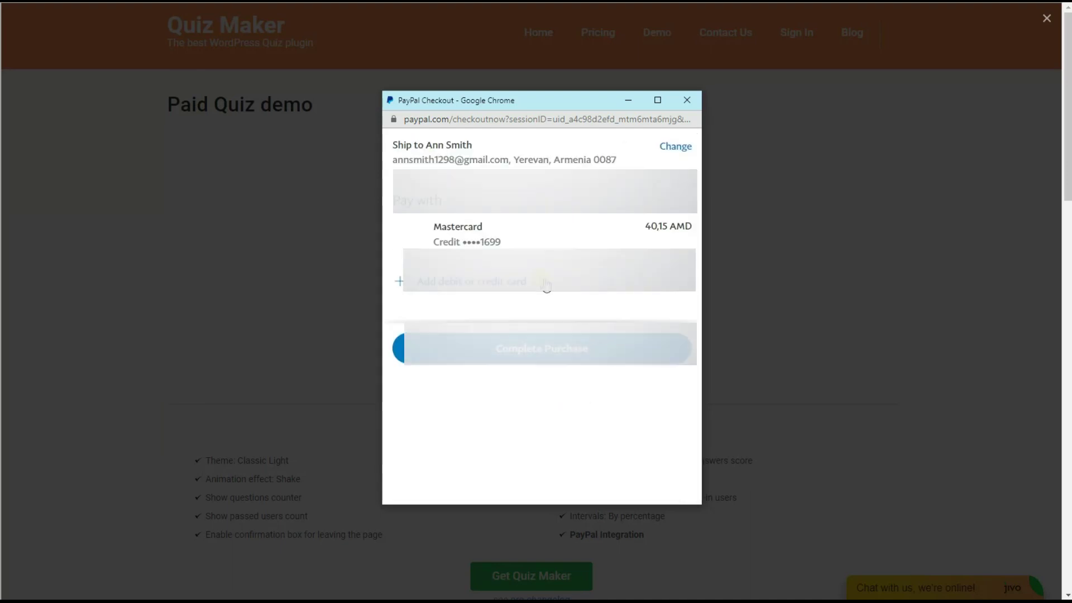
Complete the PayPal purchase, acknowledge the payment success message, and begin the paid quiz
left_click(542, 434)
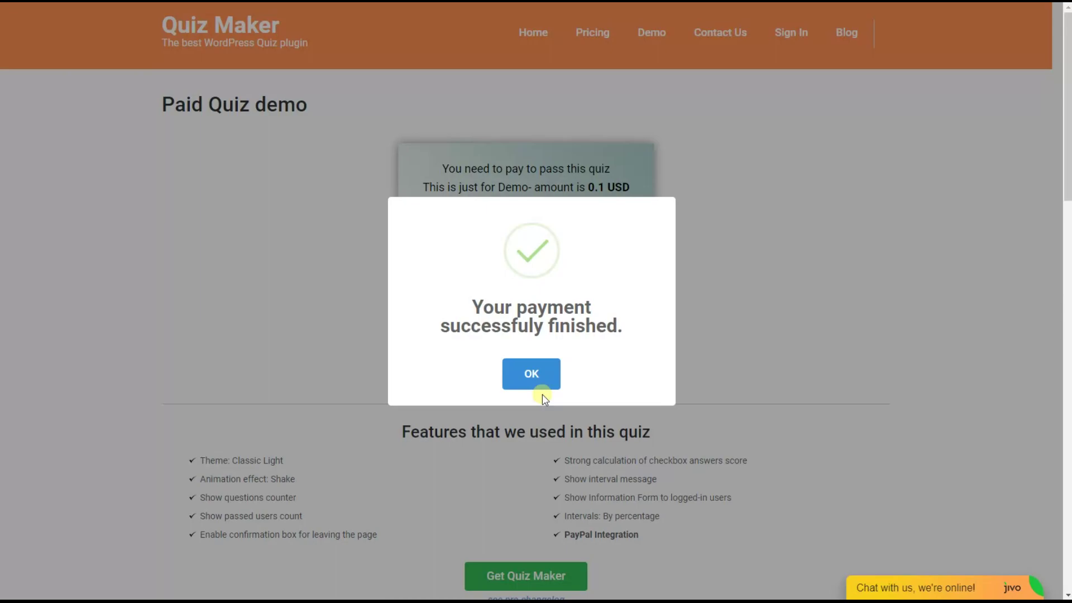
left_click(537, 384)
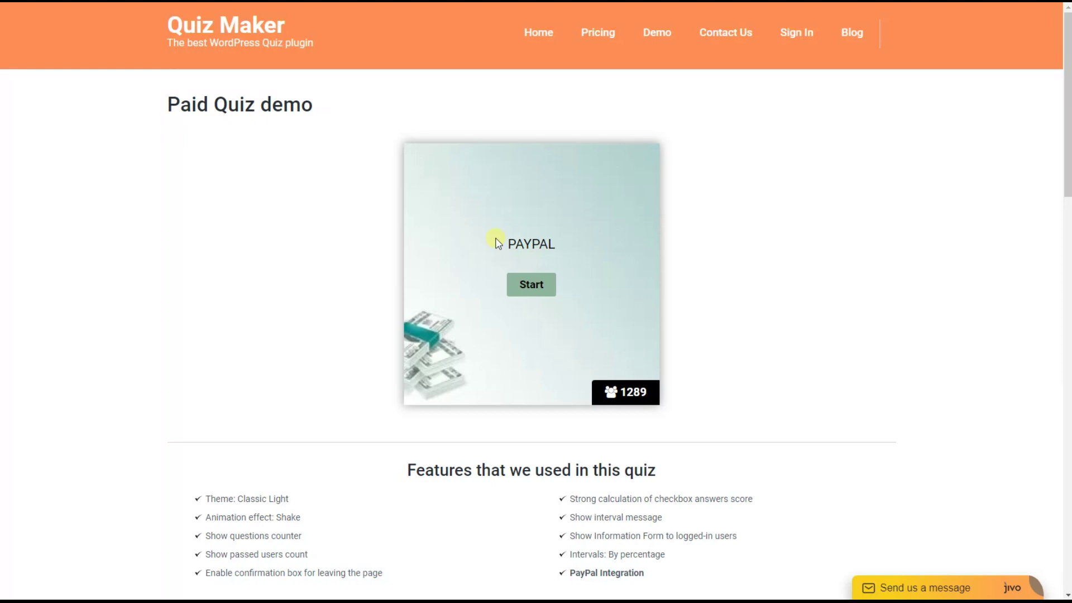
left_click(540, 286)
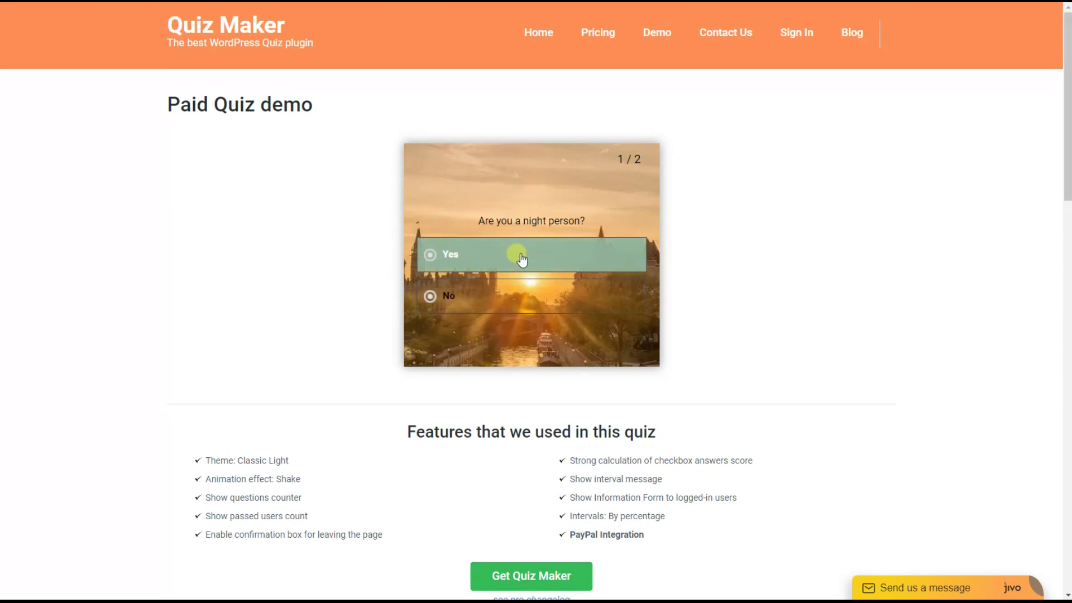
Answer Yes to the night-person question and Popular Sanguine to the temperament question
left_click(447, 249)
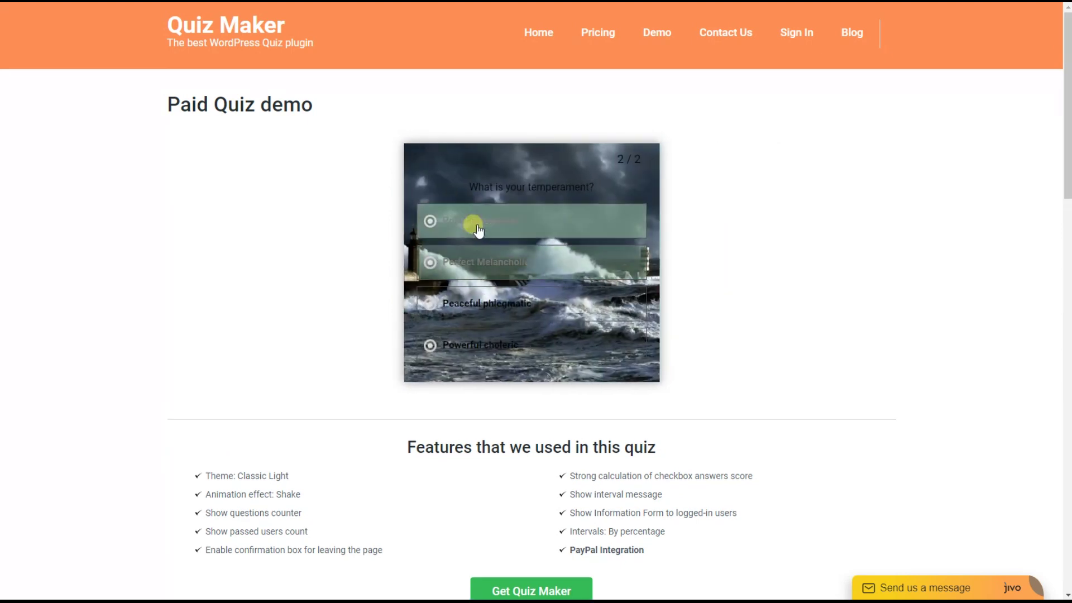
left_click(473, 223)
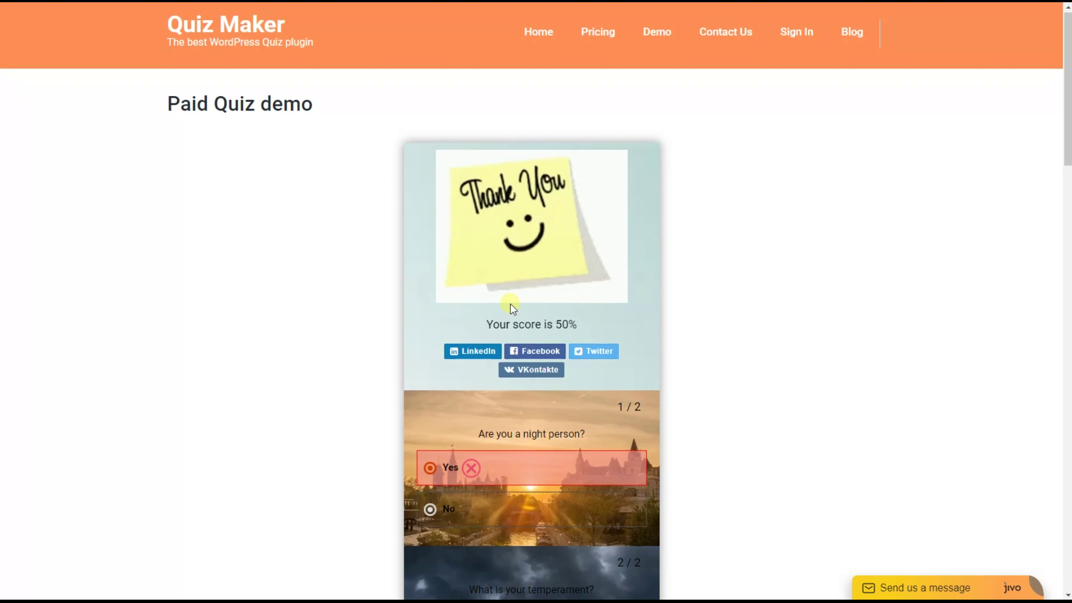
Scroll down through the graded quiz results and the Features list
scroll(513, 308, "down", 2)
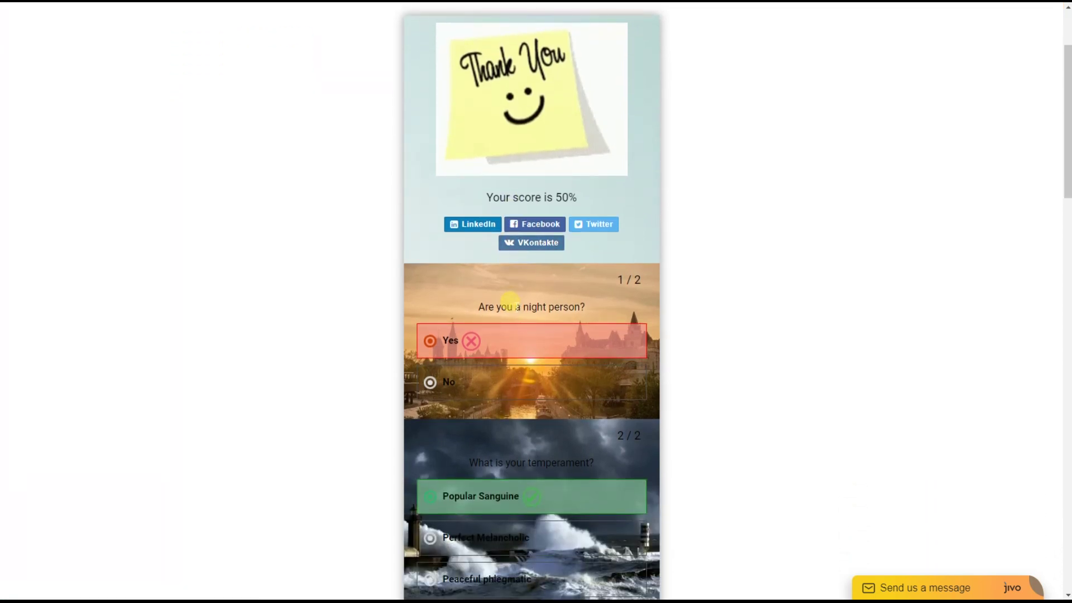
scroll(497, 314, "down", 1)
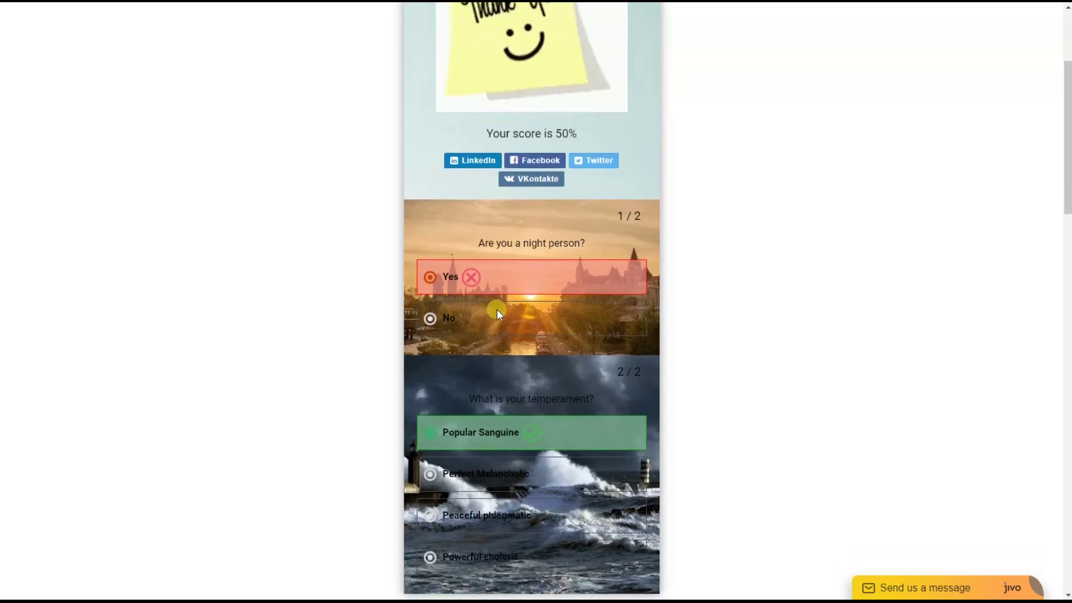
scroll(490, 321, "down", 1)
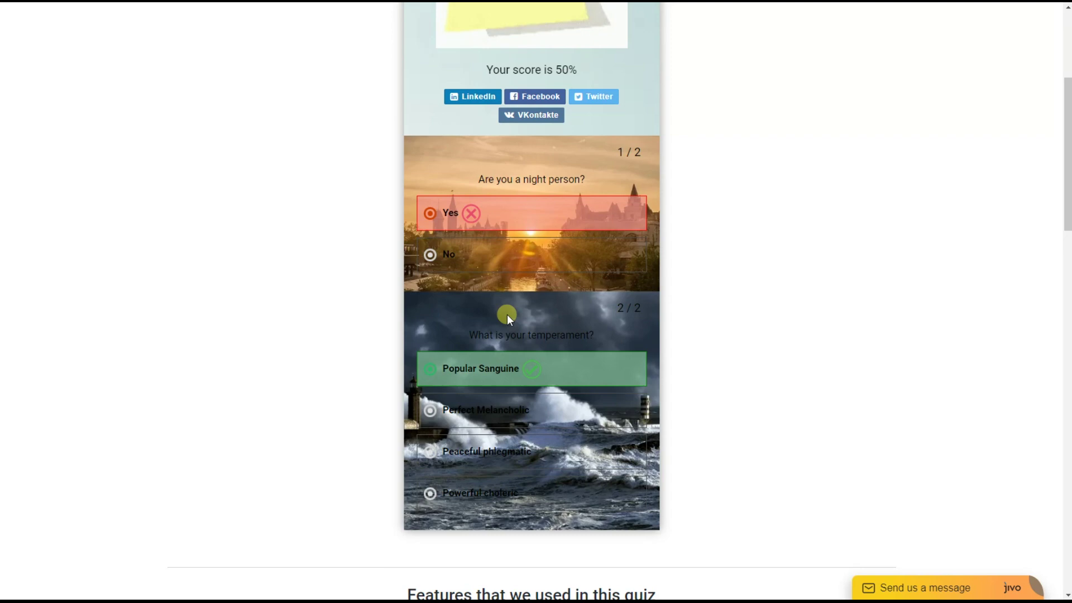
scroll(507, 314, "down", 3)
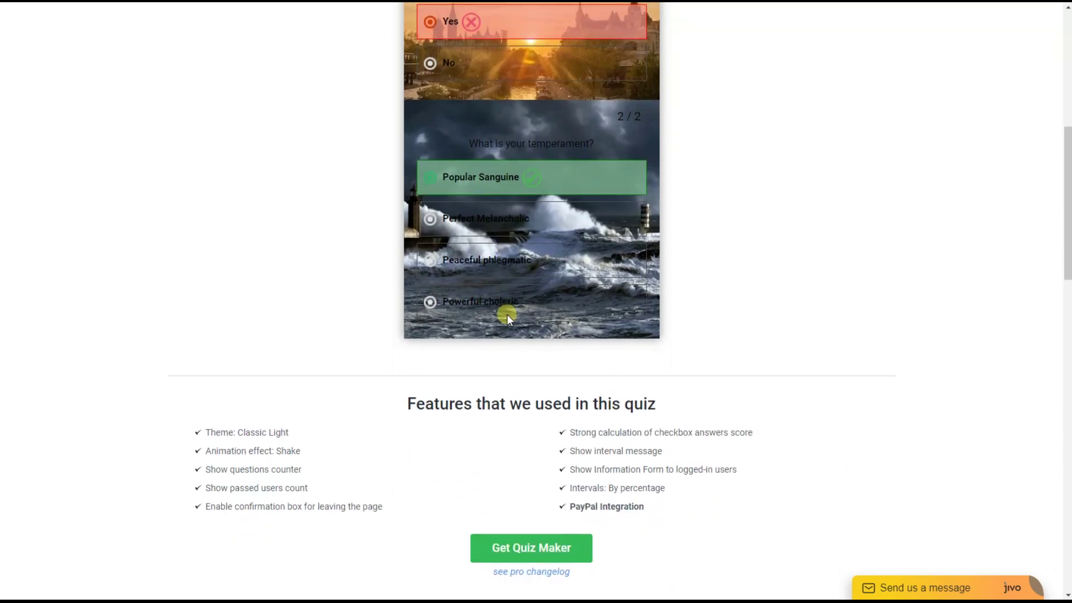
scroll(507, 313, "down", 1)
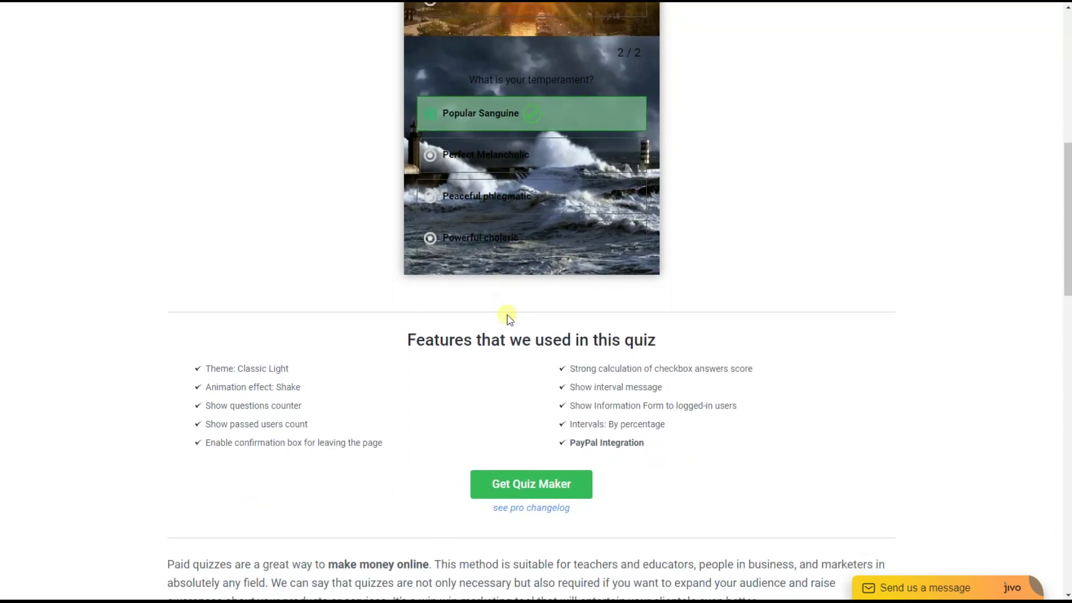
scroll(509, 318, "down", 2)
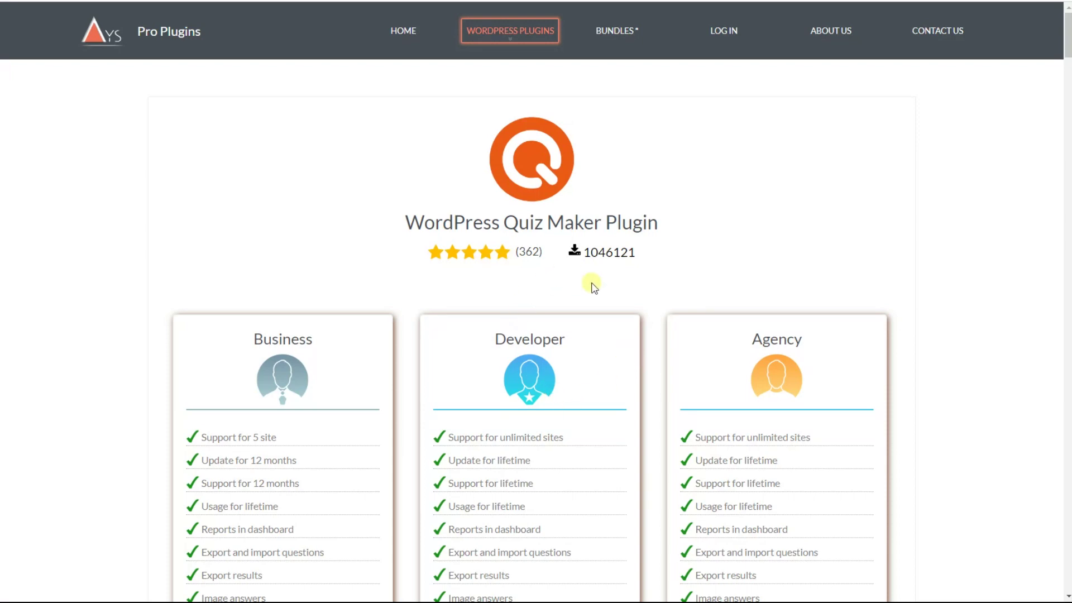
Scroll through the pricing table comparing the Business, Developer and Agency plans
scroll(552, 307, "down", 2)
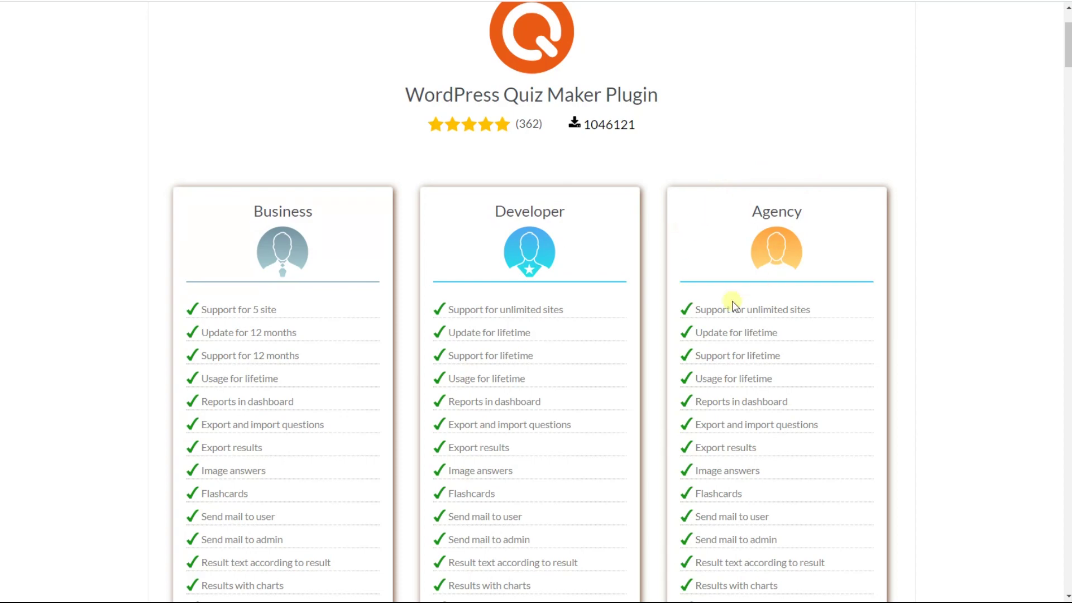
scroll(613, 311, "down", 10)
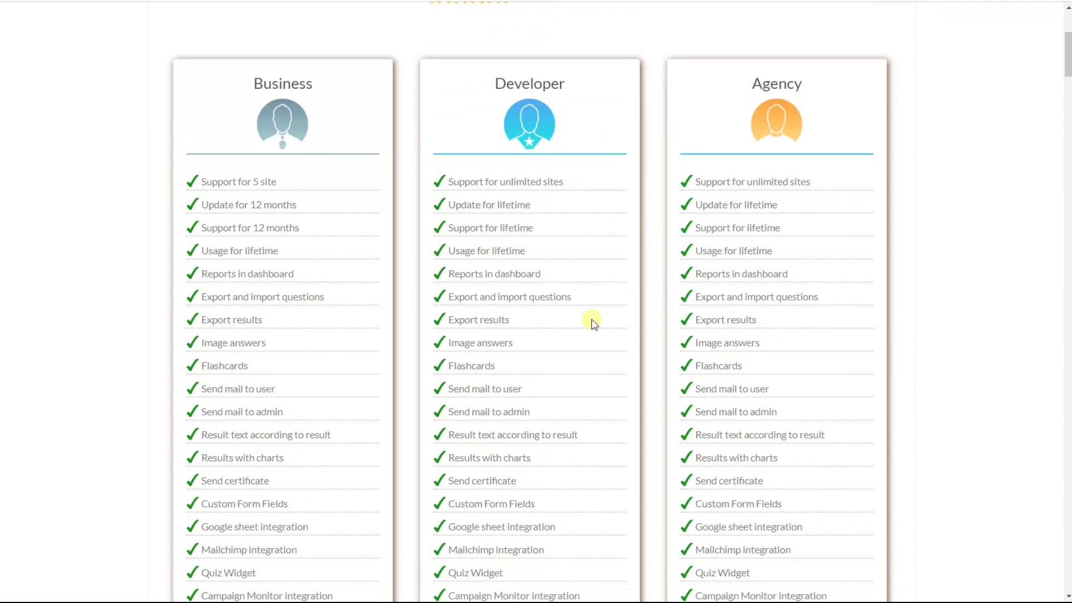
scroll(562, 342, "down", 4)
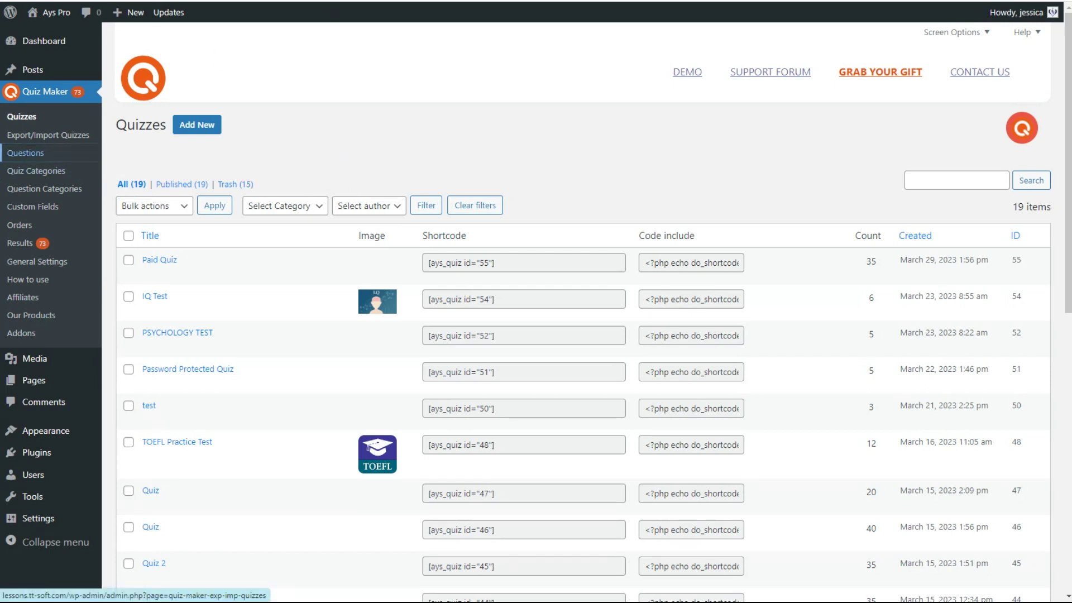
left_click(25, 152)
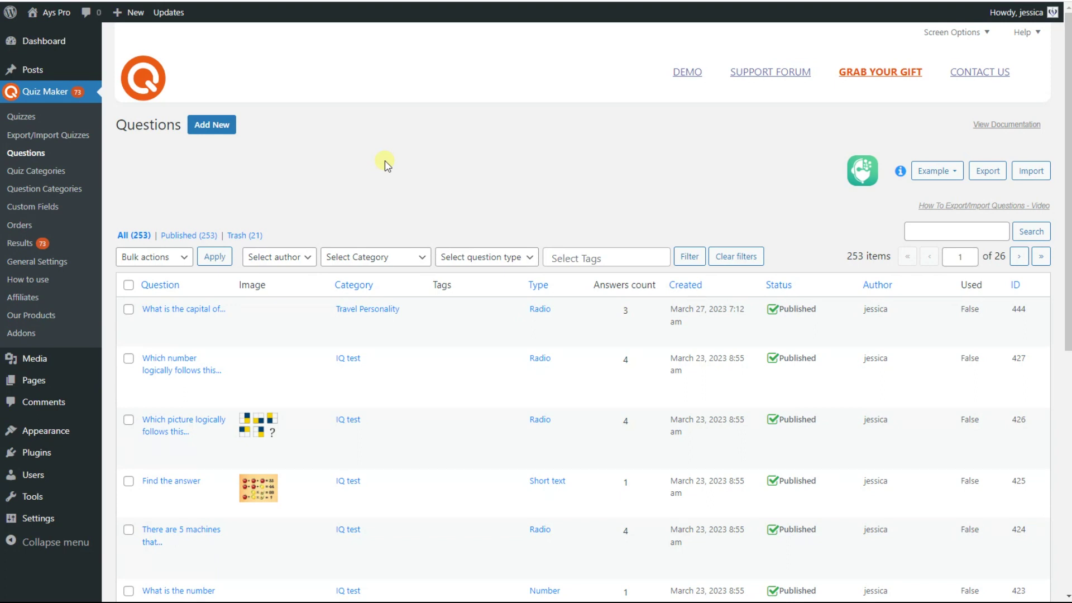
left_click(19, 115)
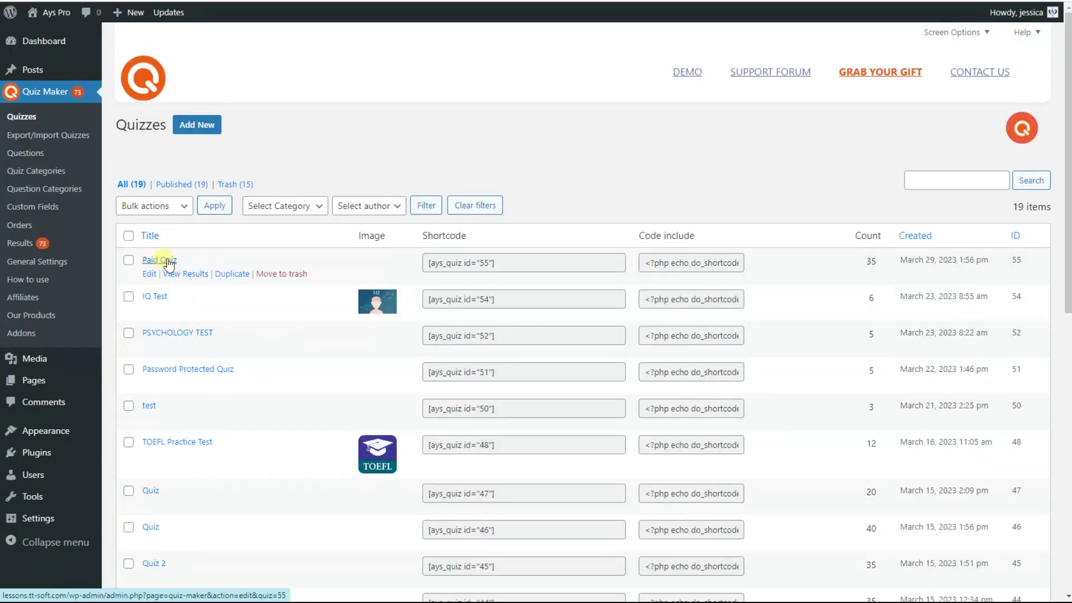
left_click(169, 262)
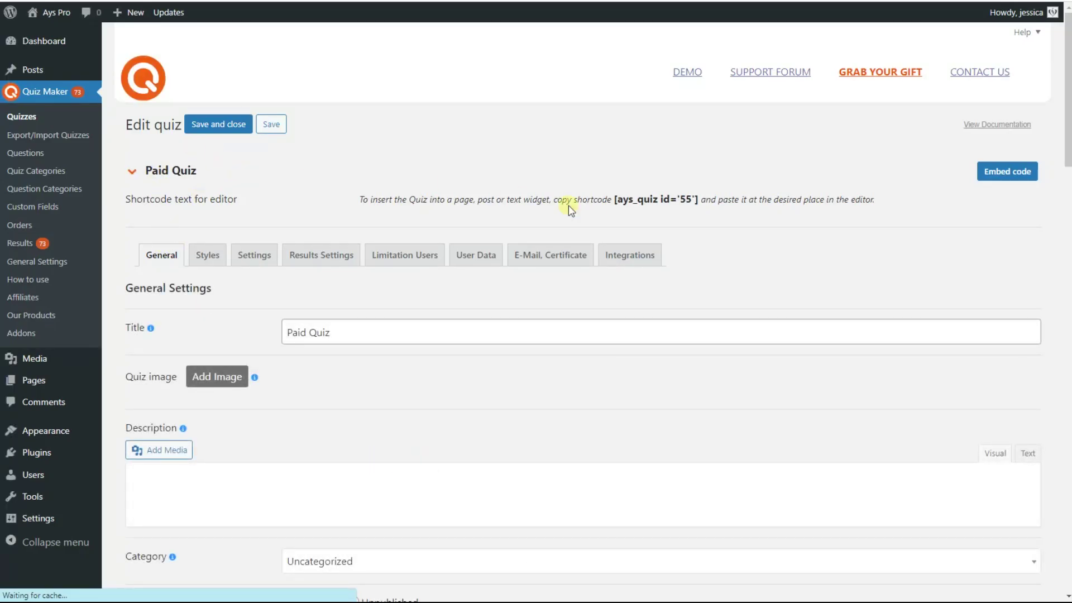
In the Add questions list, tick questions 427, 426 and 'Find the answer' for adding
left_click_drag(1067, 95, 1067, 381)
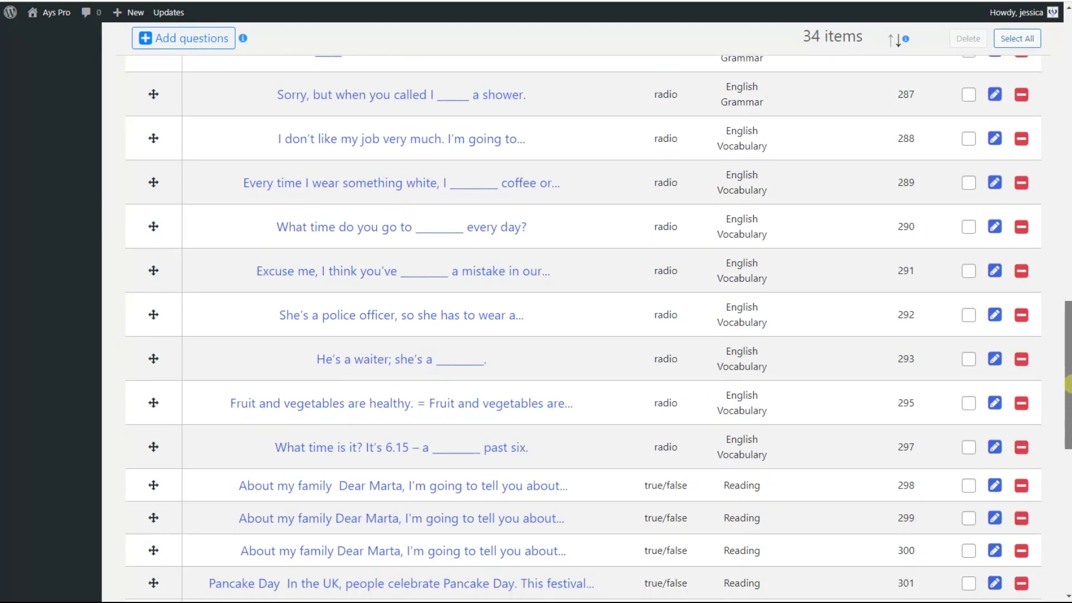
scroll(591, 483, "up", 8)
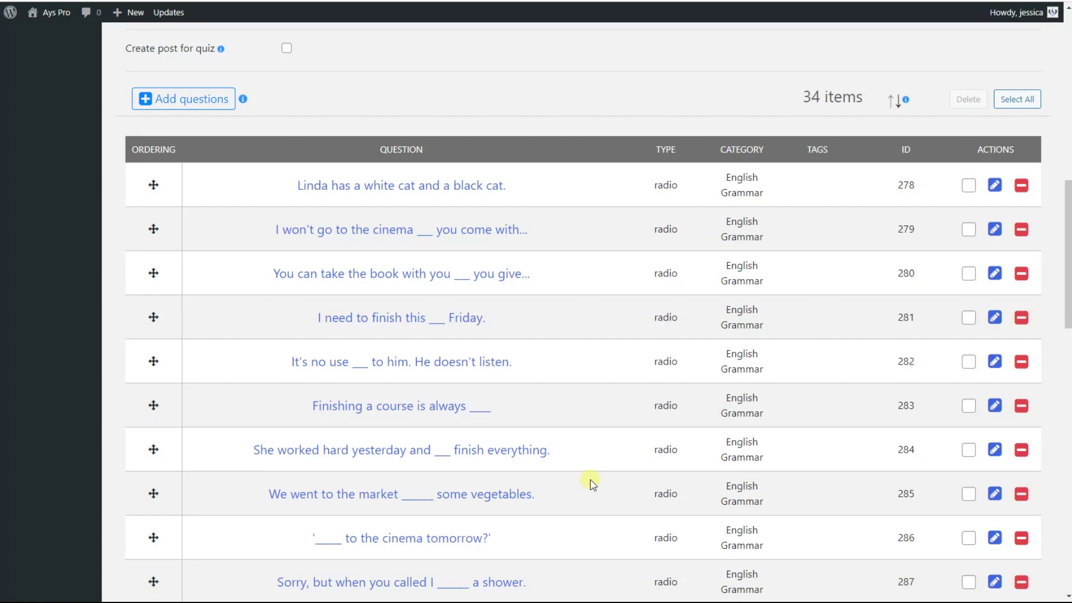
left_click(187, 111)
scroll(346, 416, "down", 2)
left_click(182, 308)
left_click(163, 348)
left_click(187, 420)
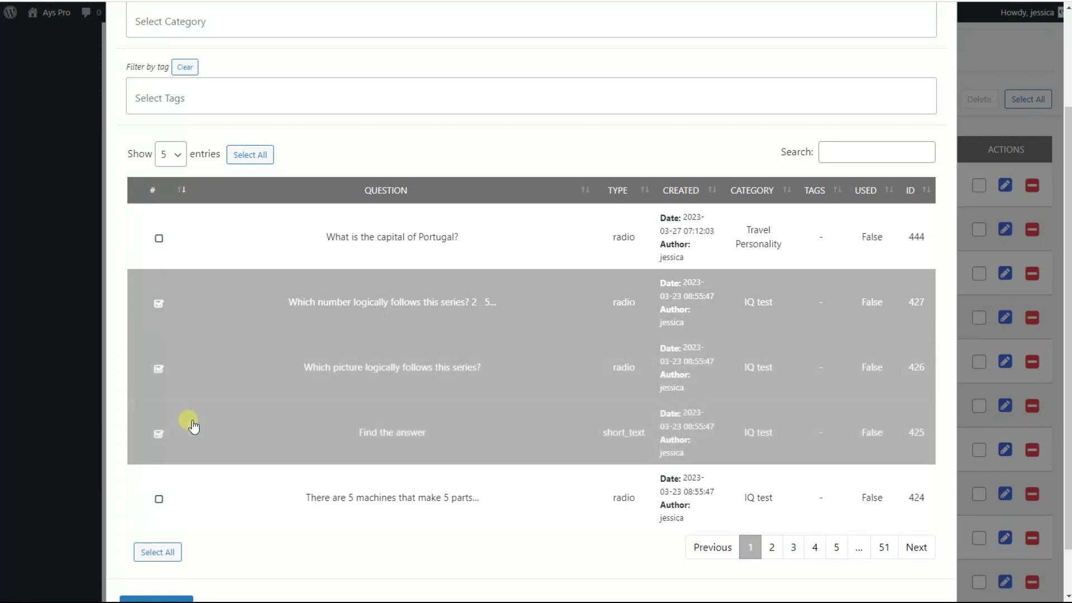
Scroll back up and show the Paid Quiz's Quiz Settings options
scroll(190, 425, "down", 1)
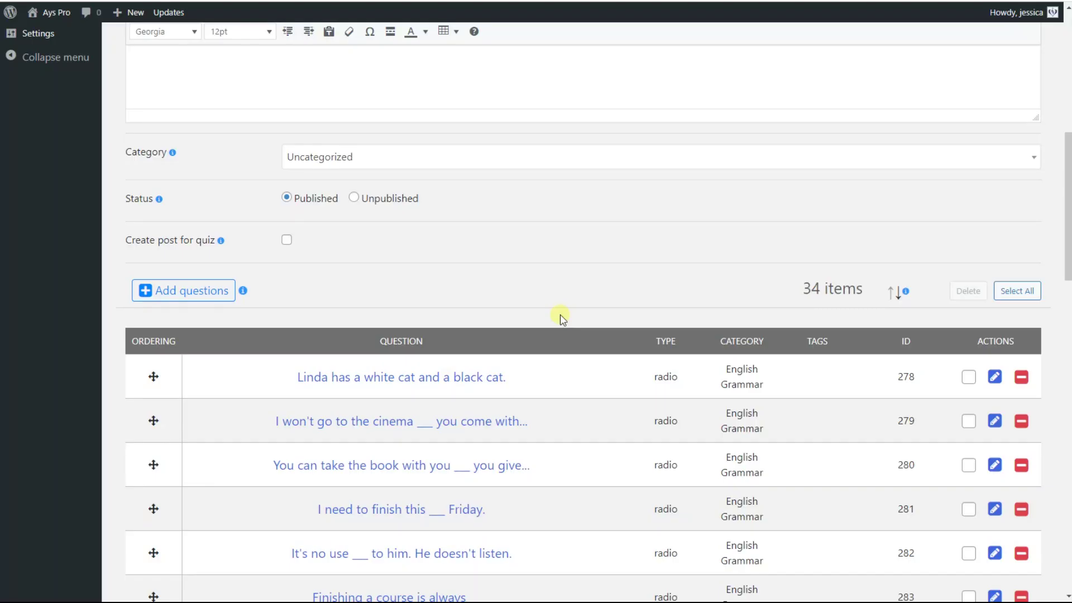
scroll(537, 313, "up", 3)
scroll(517, 309, "up", 3)
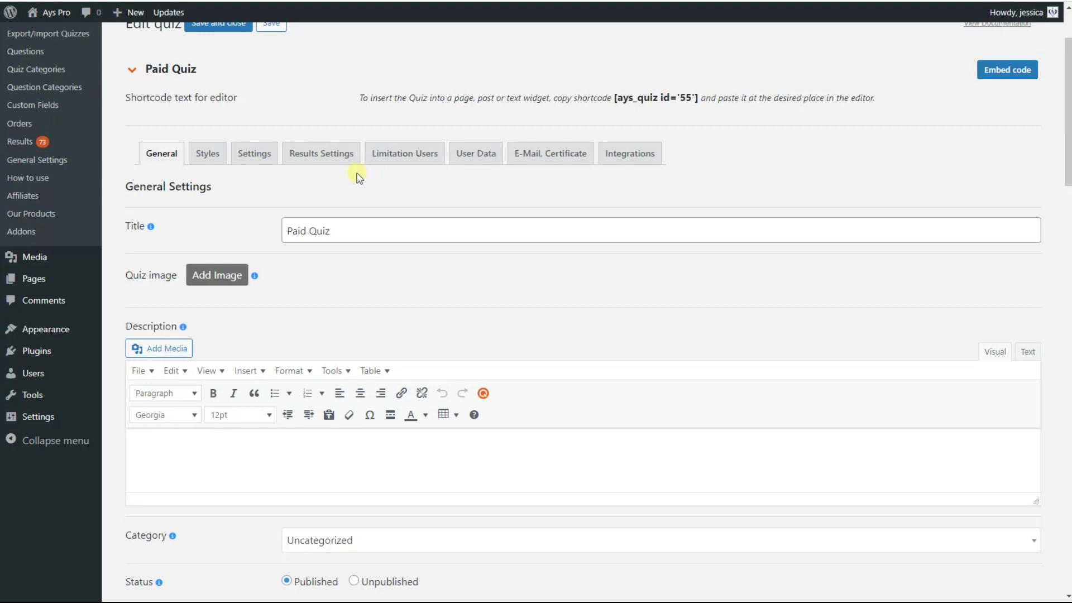
left_click(262, 155)
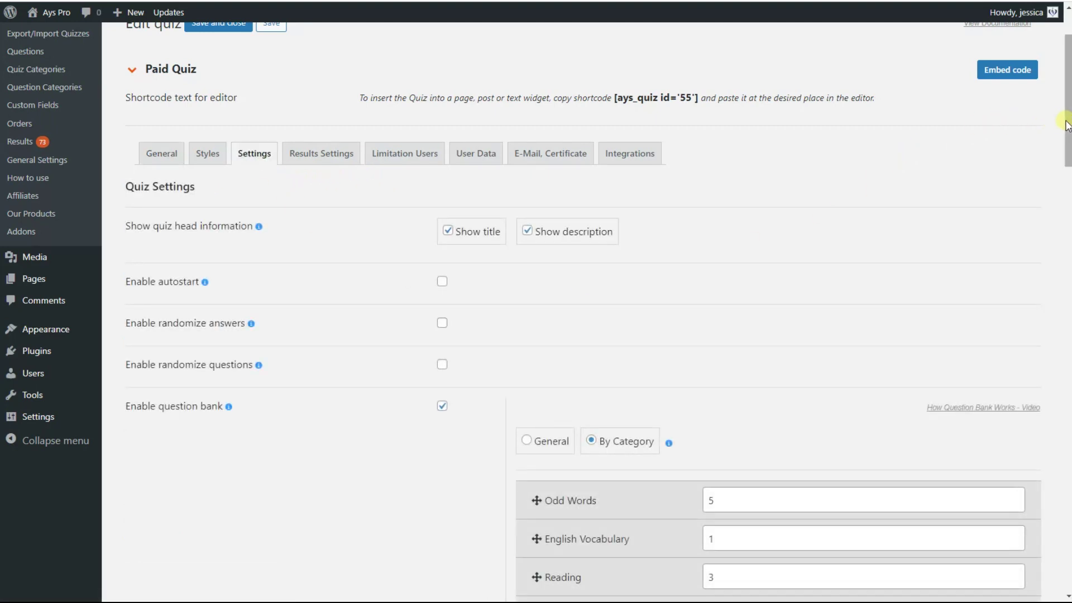
Try Postpay as the Payment Type, then set it back to Prepay
left_click_drag(1068, 123, 1033, 546)
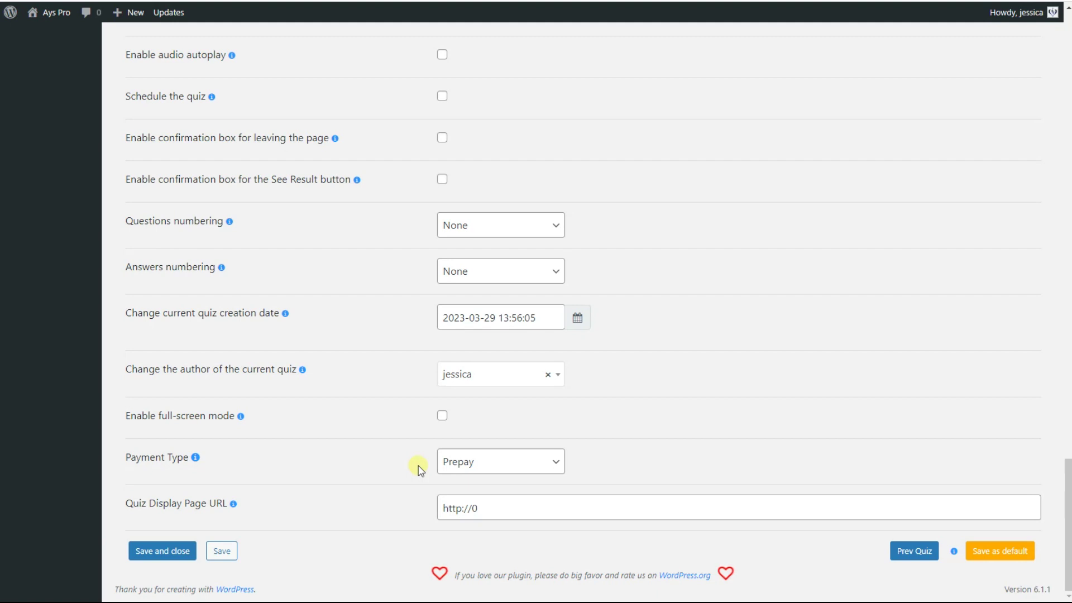
left_click(494, 461)
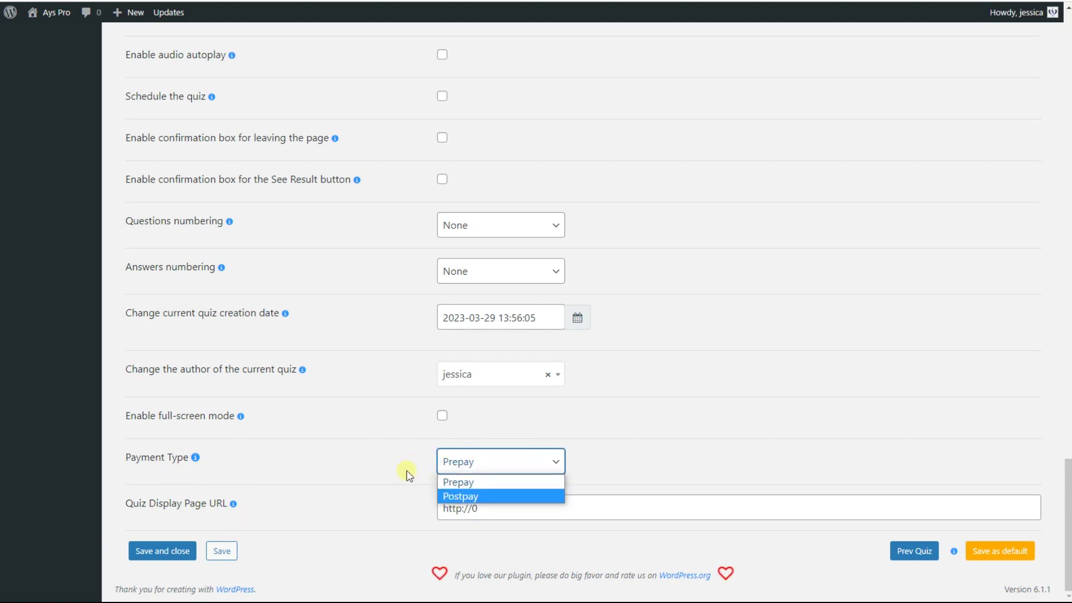
left_click(335, 471)
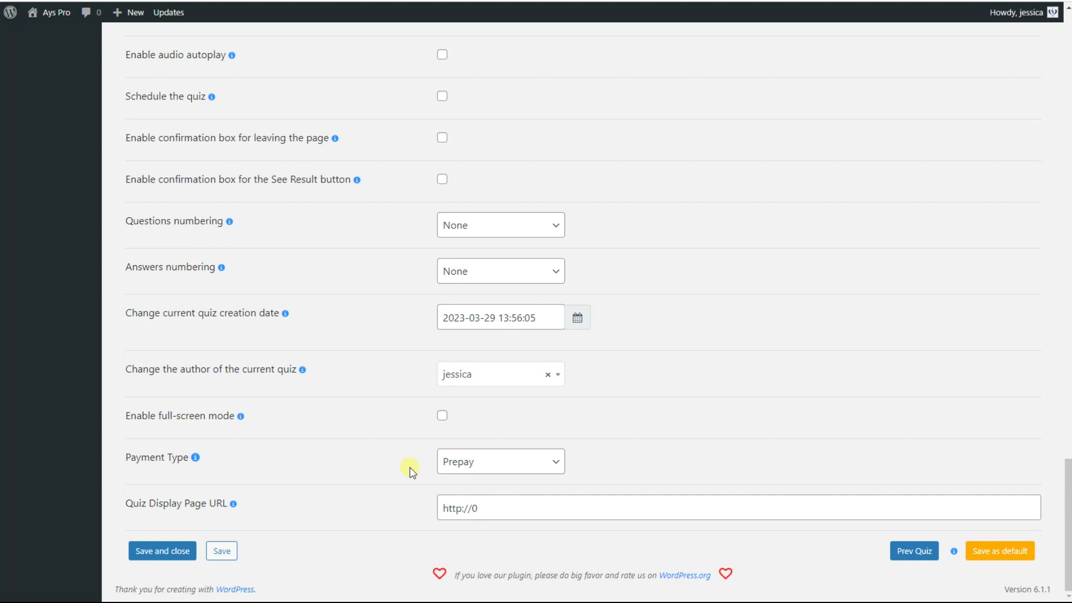
left_click(450, 461)
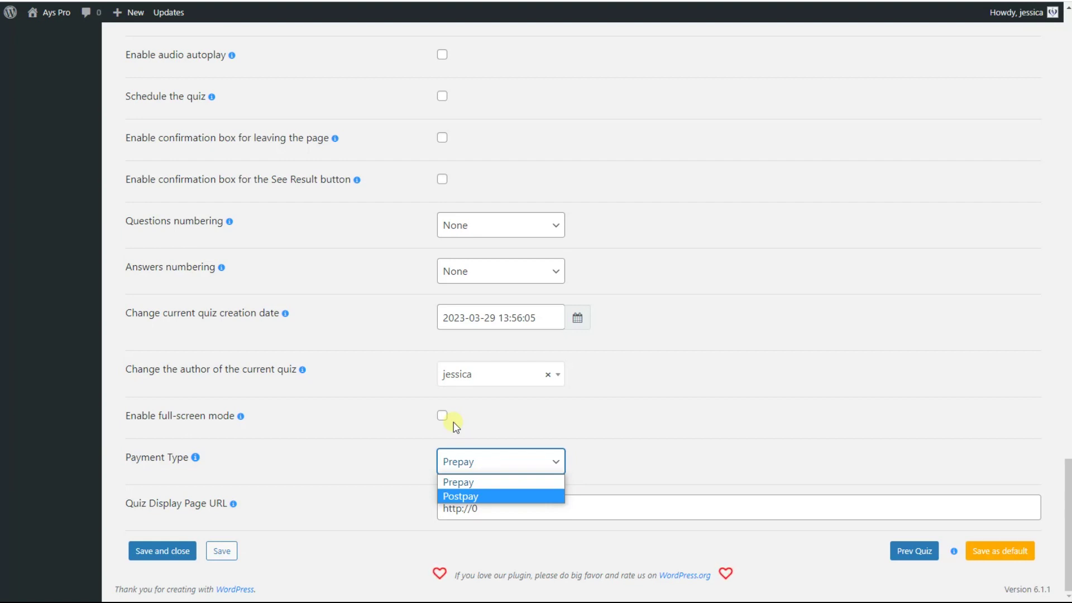
left_click(497, 463)
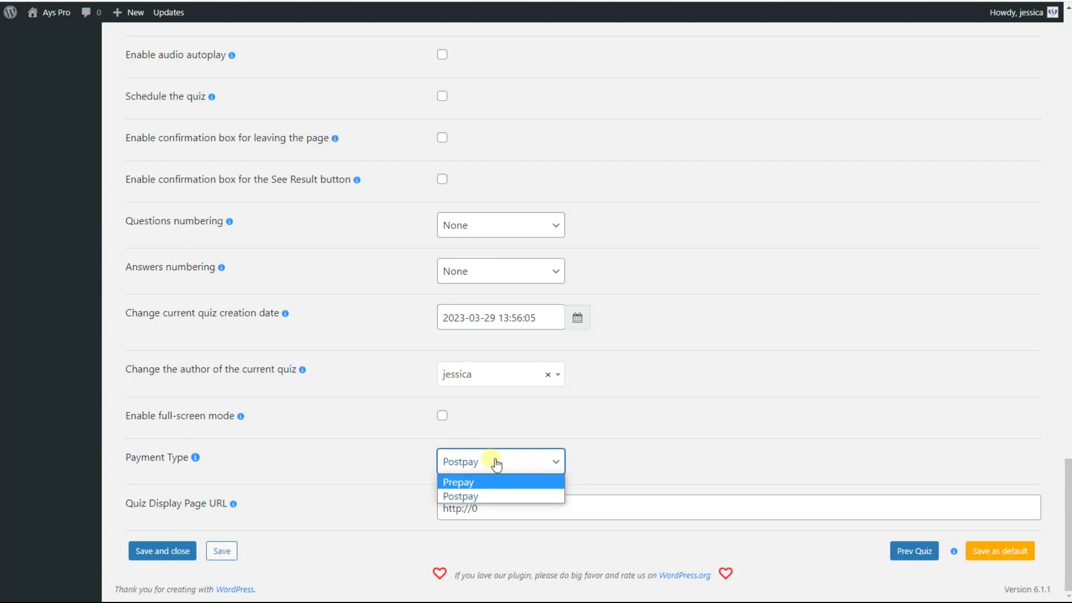
left_click(475, 495)
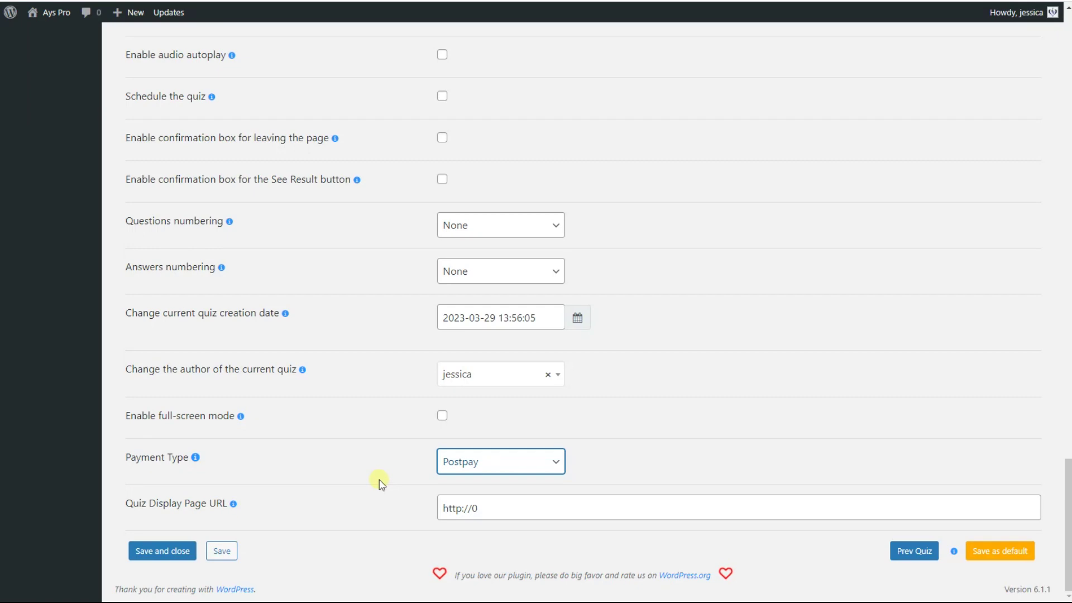
key("Up")
Scroll up and show the Paid Quiz's Integrations settings
scroll(690, 400, "up", 20)
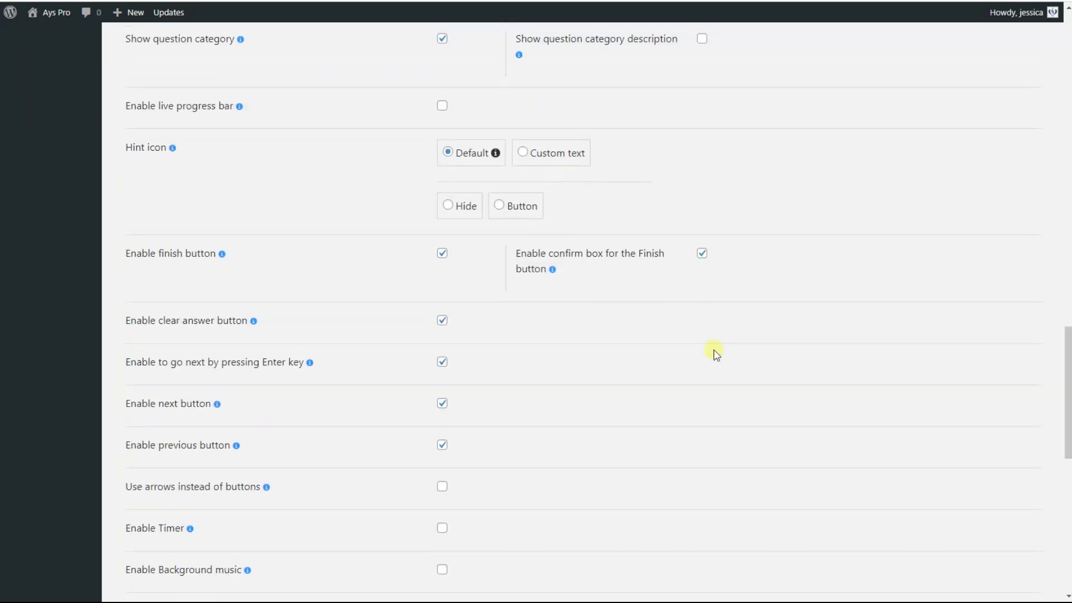
scroll(625, 349, "up", 10)
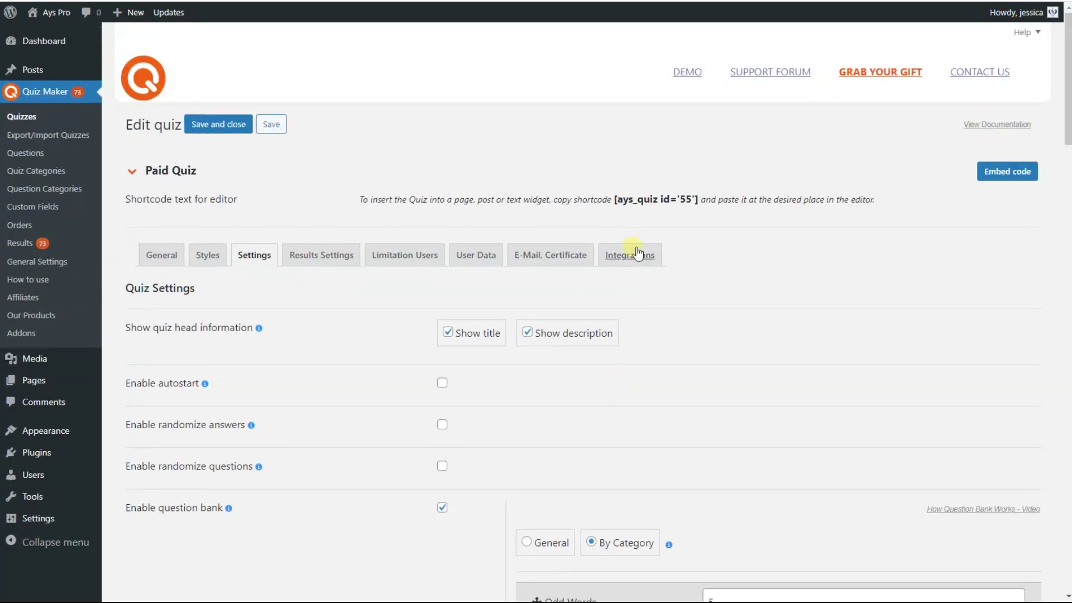
left_click(630, 255)
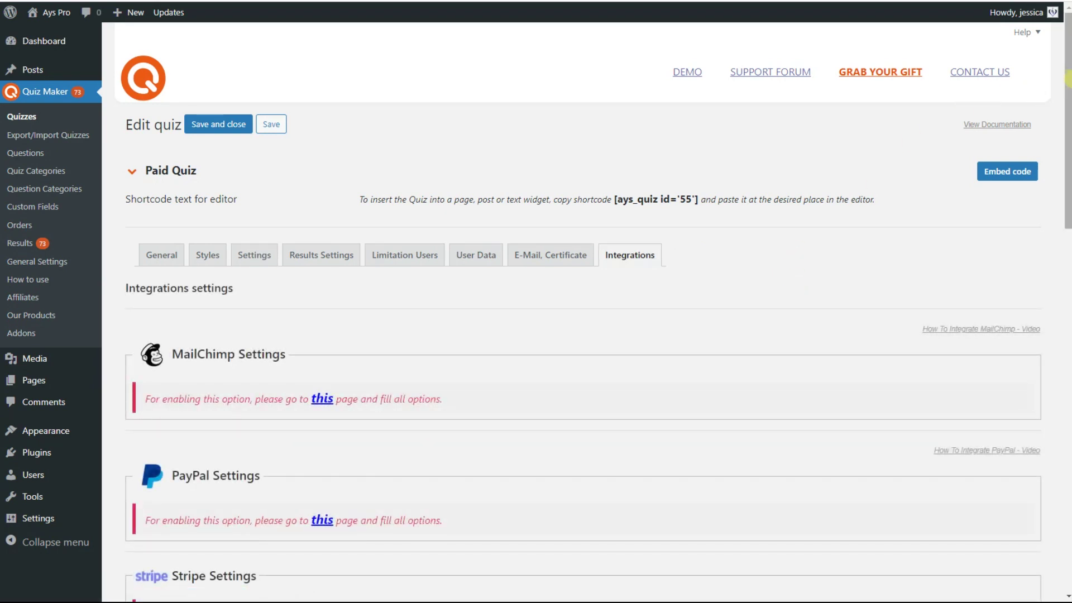
Look over the quiz's Integrations tab, then go to Quiz Maker General Settings
left_click_drag(1067, 79, 1067, 170)
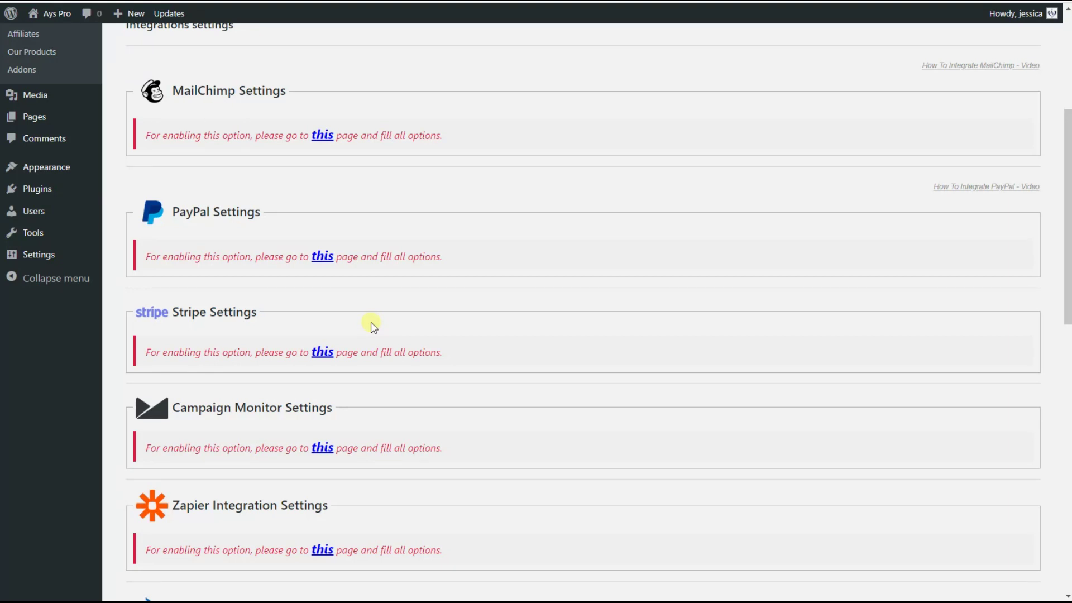
scroll(454, 372, "up", 1)
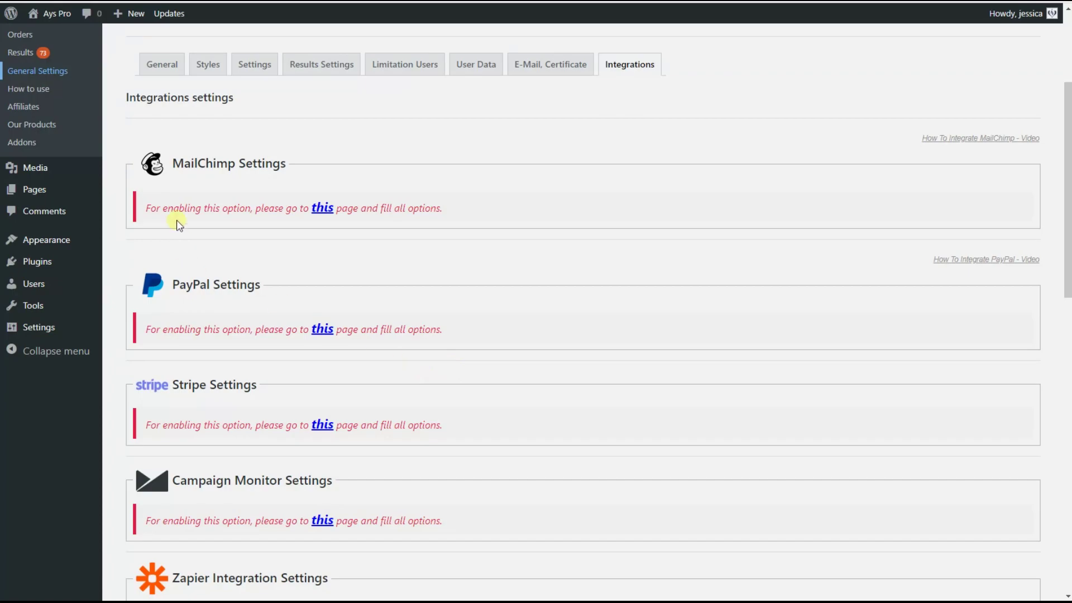
left_click(37, 70)
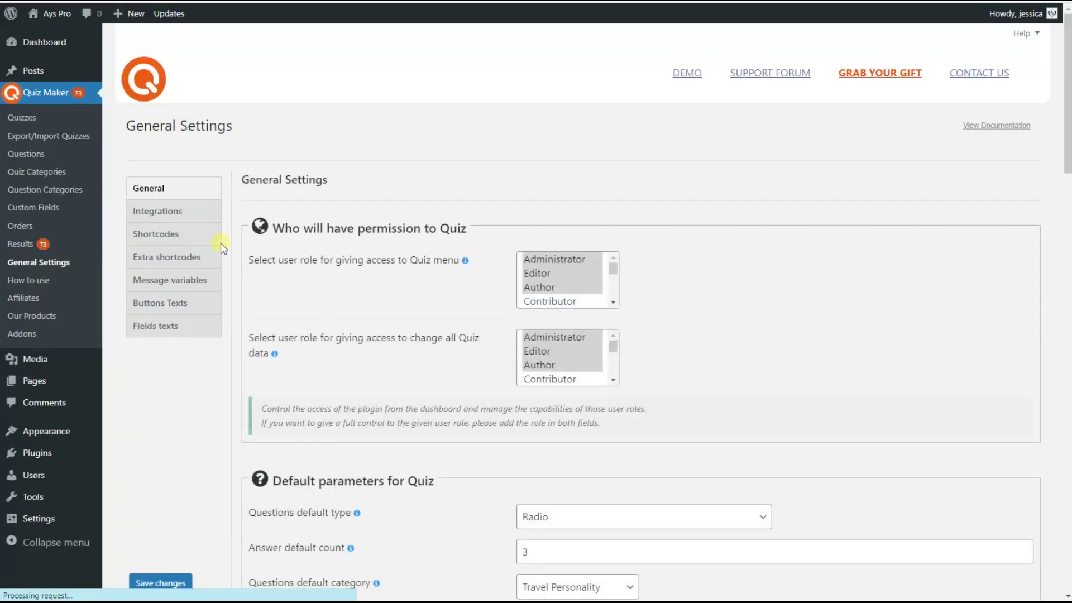
Show the General Settings Integrations tab and scroll down to the empty PayPal Client ID field
left_click(208, 211)
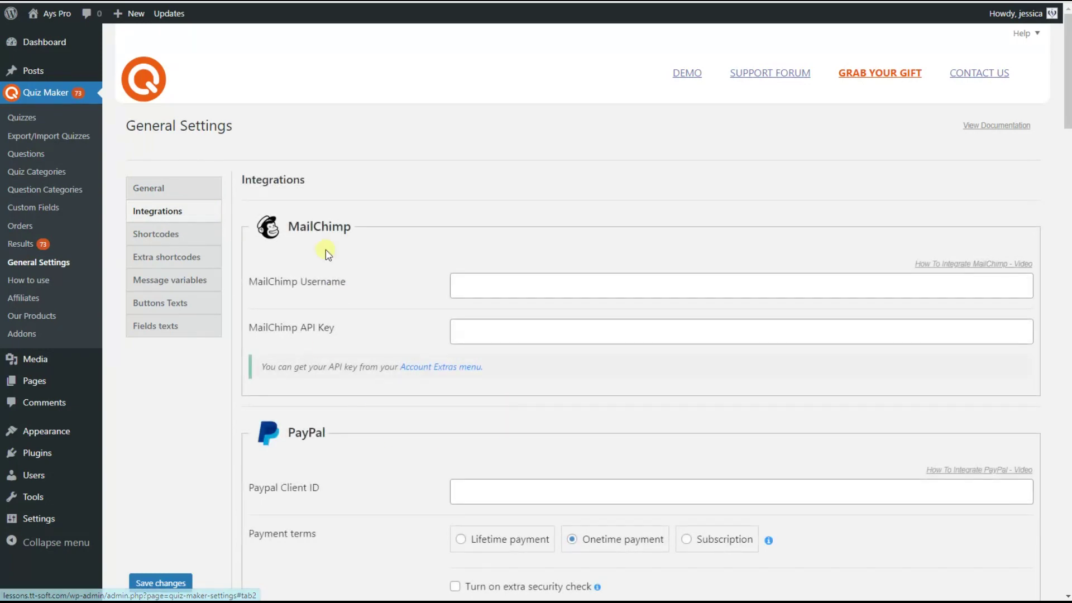
scroll(550, 199, "down", 3)
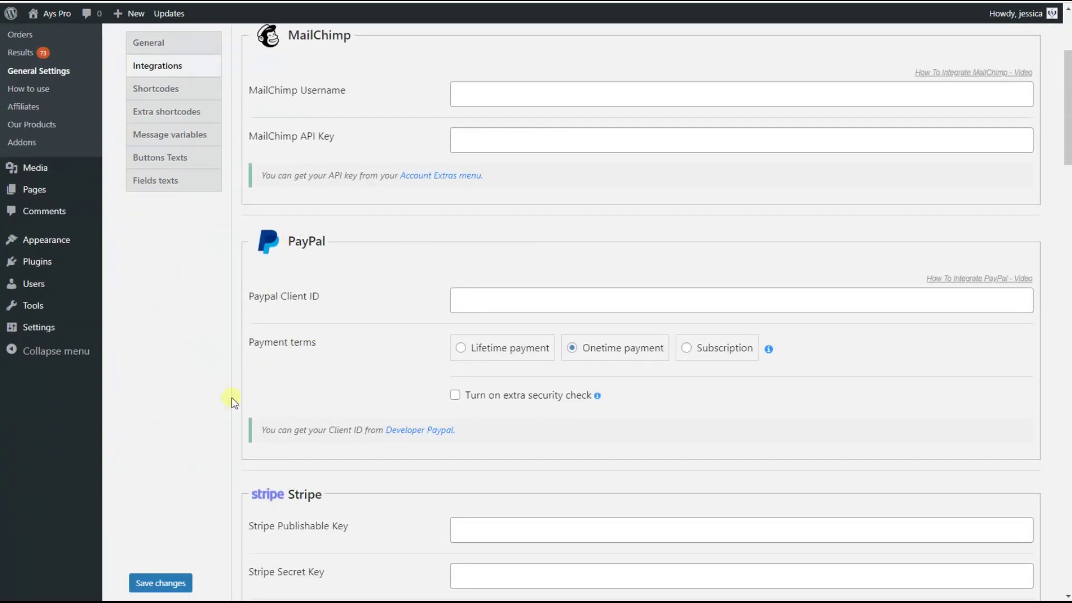
scroll(320, 443, "down", 1)
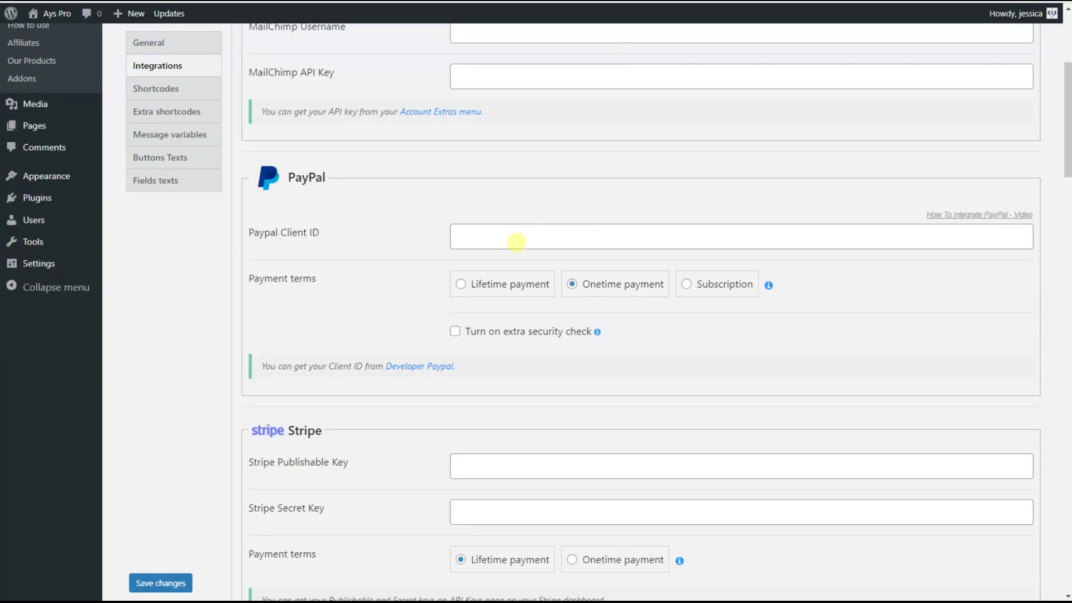
Paste the sandbox app's Client ID into the Paypal Client ID field
left_click(515, 241)
key("ctrl+v")
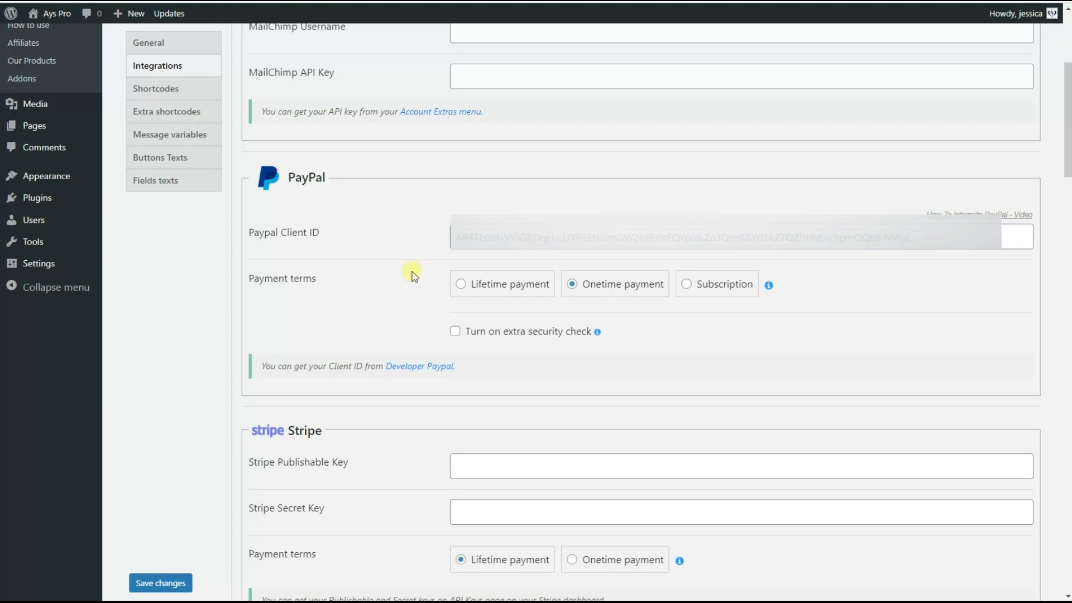
Save the general integration settings with the PayPal Client ID, then save the Paid Quiz
scroll(835, 226, "down", 1)
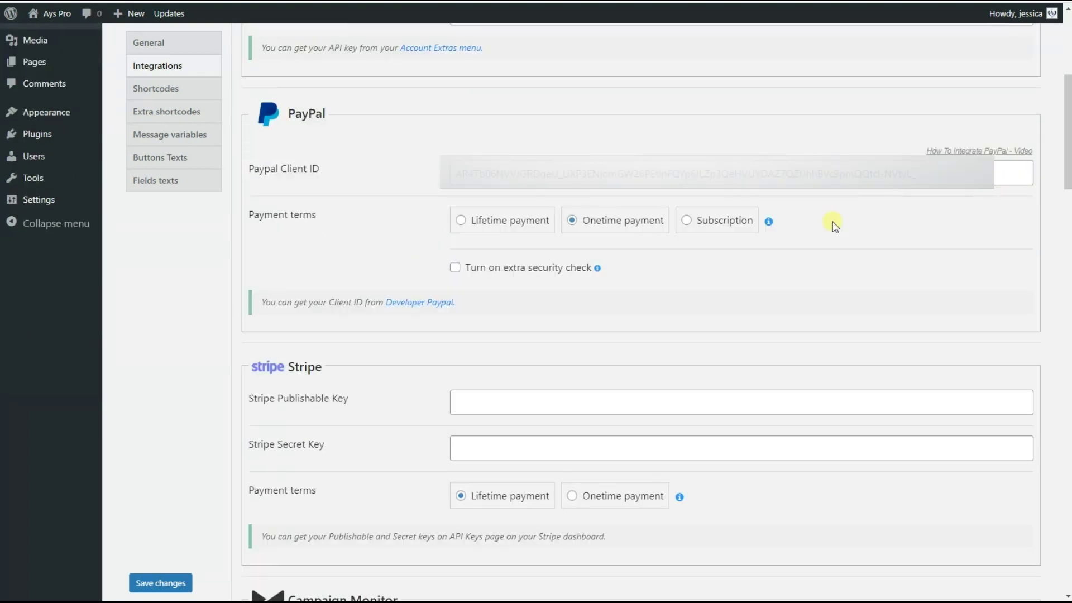
key("Return")
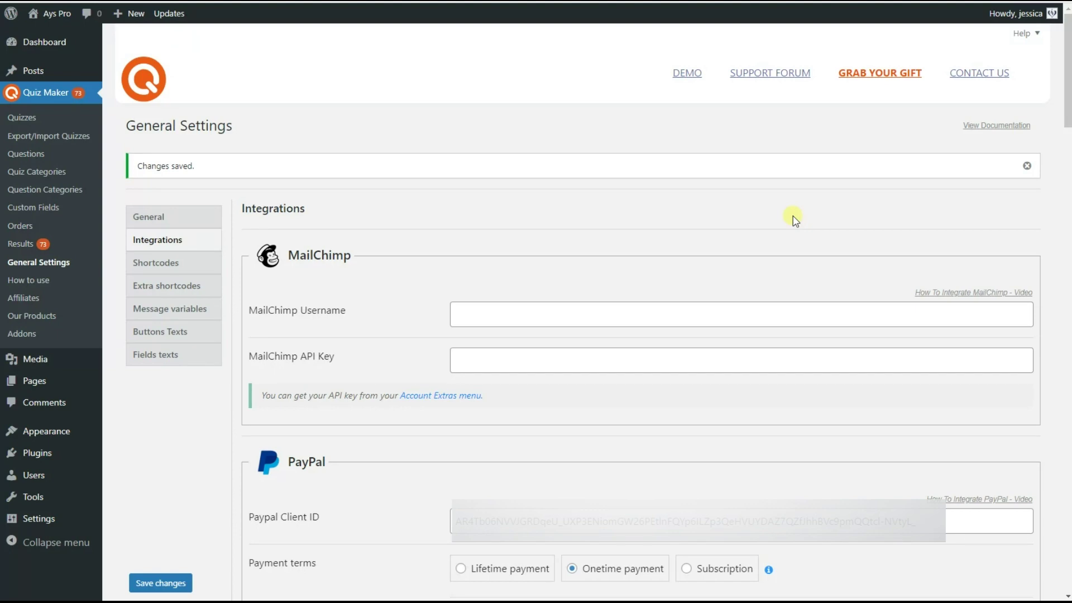
key("ctrl+w")
scroll(477, 220, "up", 1)
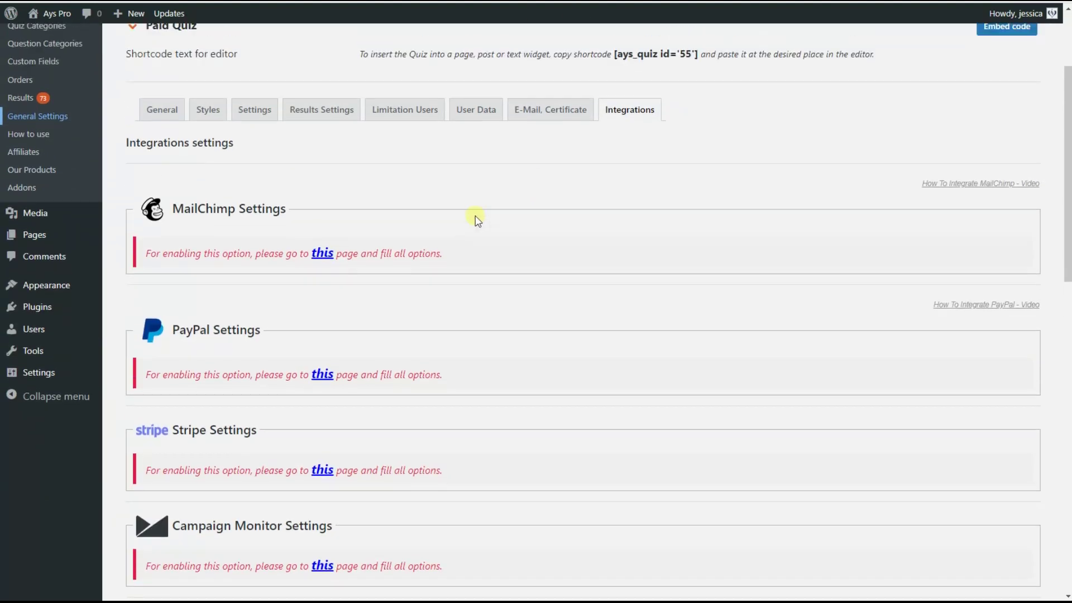
scroll(477, 220, "up", 3)
left_click(274, 125)
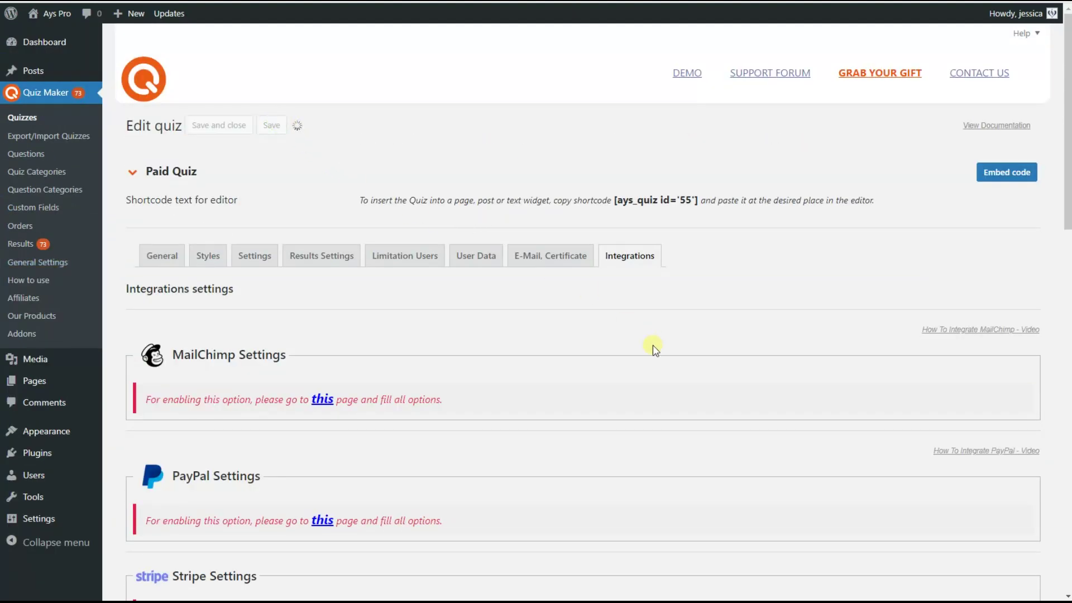
Enable PayPal on the Paid Quiz, leaving Amount blank and Currency at USD - United States Dollar
scroll(487, 249, "down", 4)
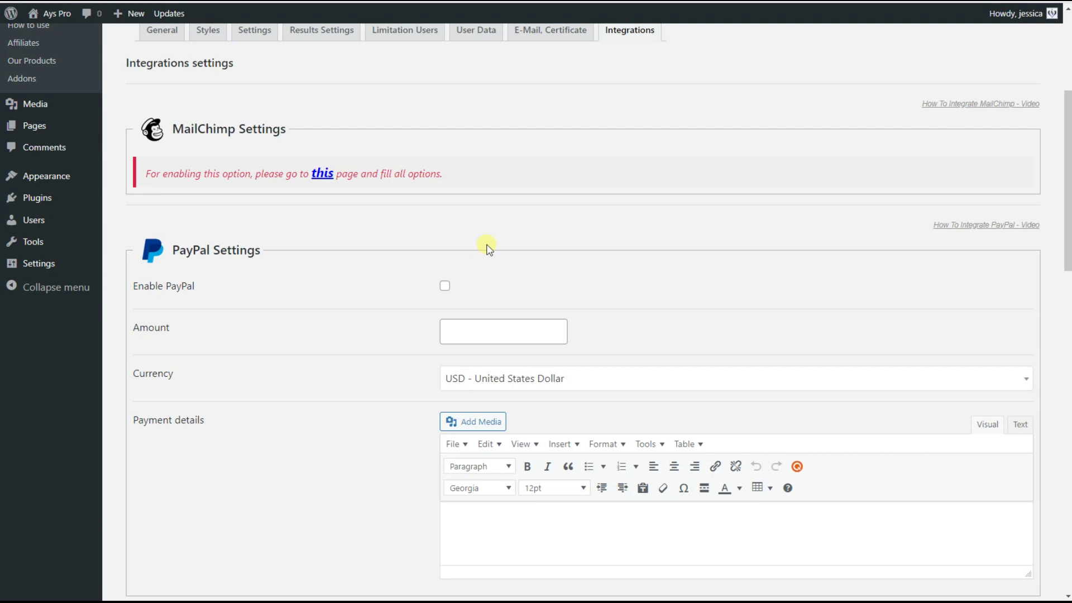
left_click(445, 286)
scroll(264, 328, "down", 1)
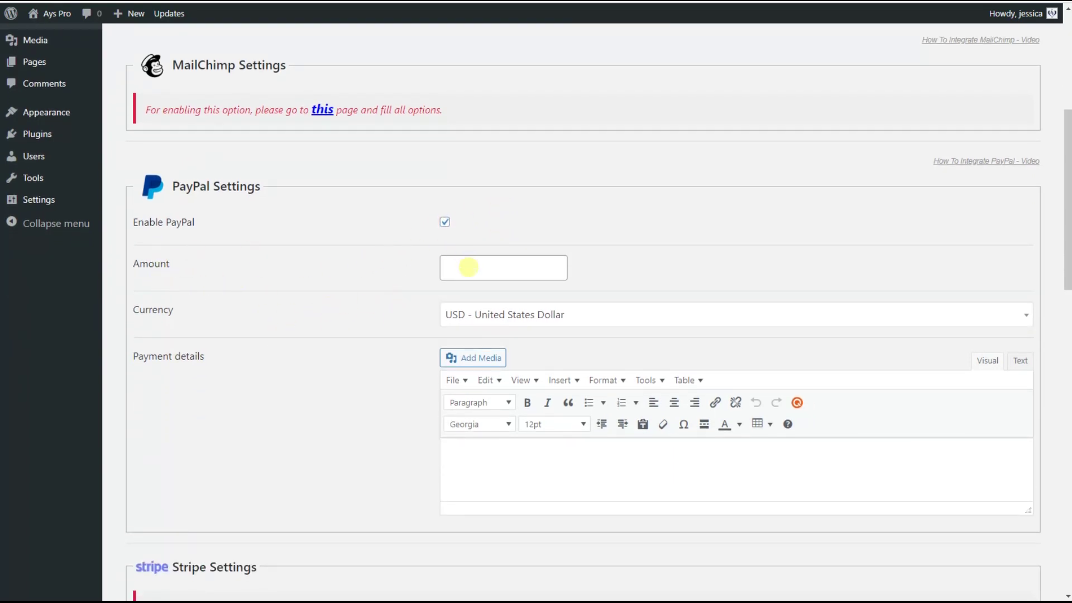
left_click(468, 267)
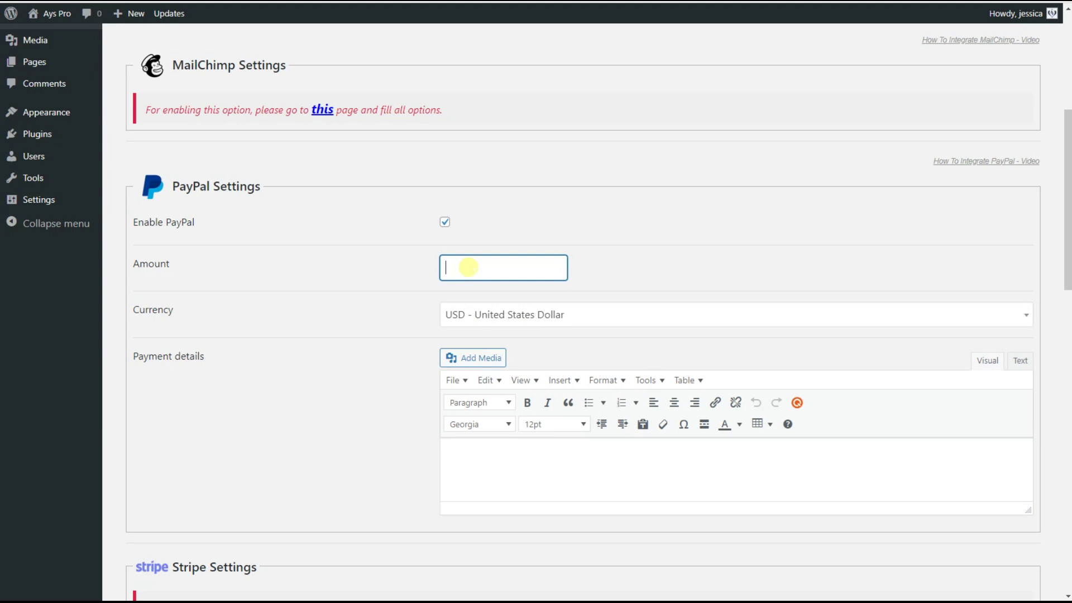
left_click(529, 316)
scroll(495, 401, "down", 5)
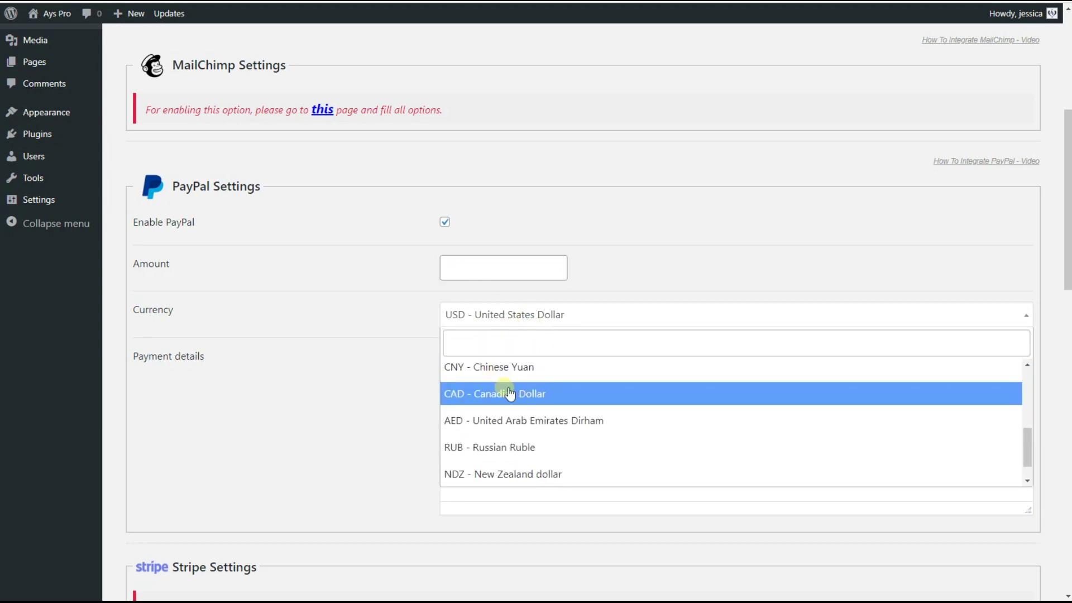
left_click(317, 427)
left_click(509, 471)
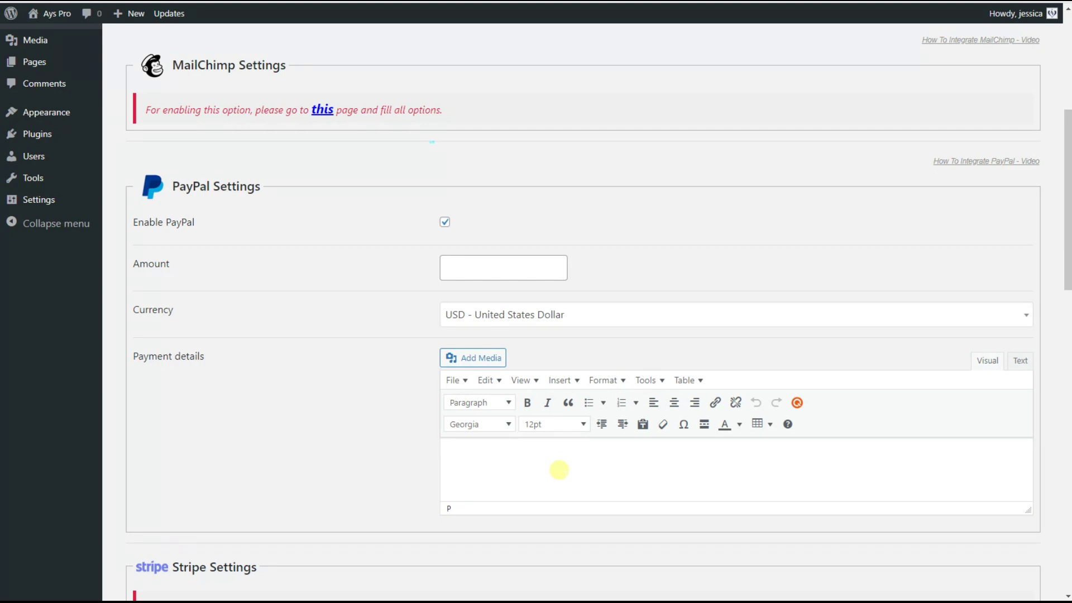
Enter PayPal payment details 'This quiz is paid.' with 'It costs $40.' on a new line
type("This qui")
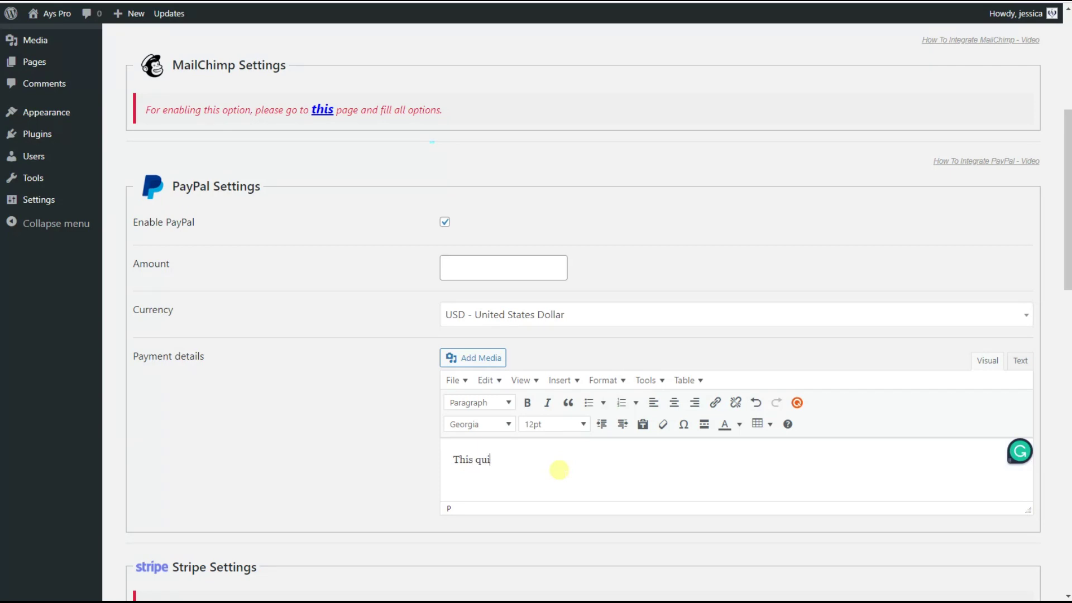
type("z is paid.")
key("Return")
type("It costs ")
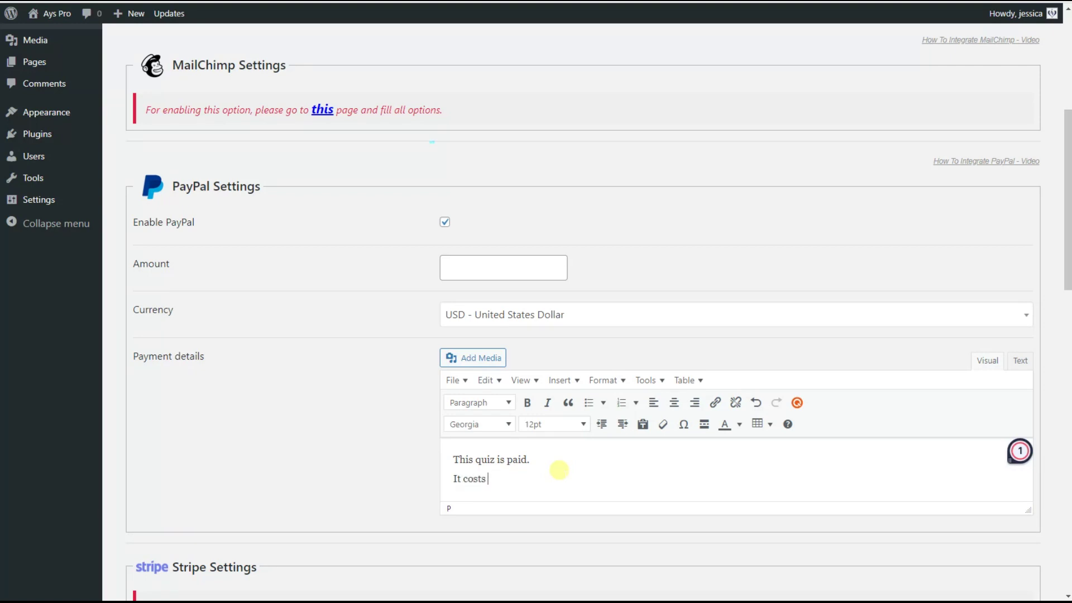
type("$40.")
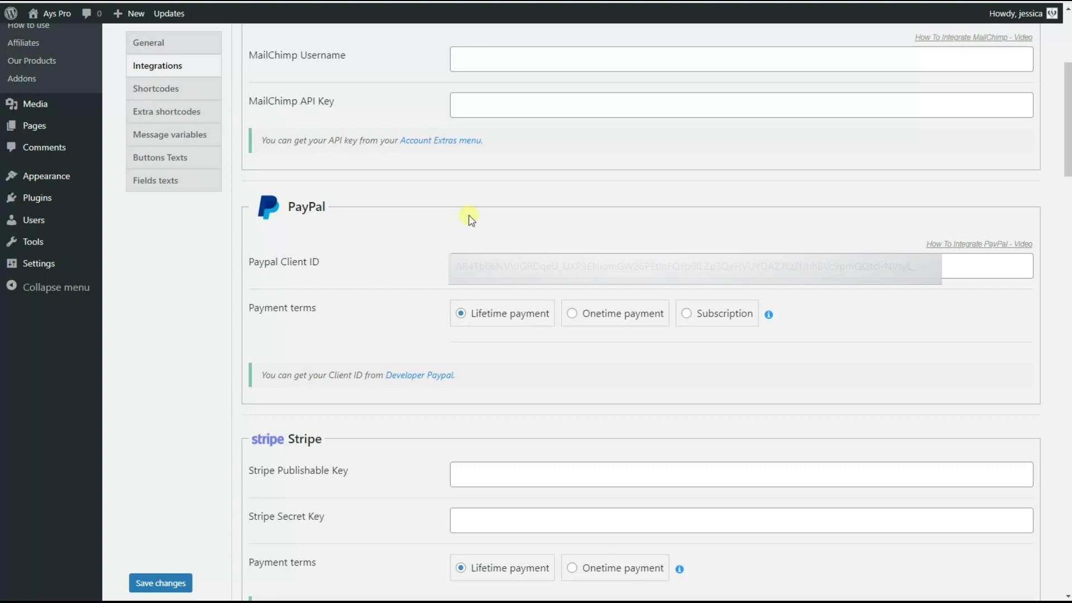
Choose Onetime payment for PayPal payment terms and turn on the extra security check
left_click(620, 313)
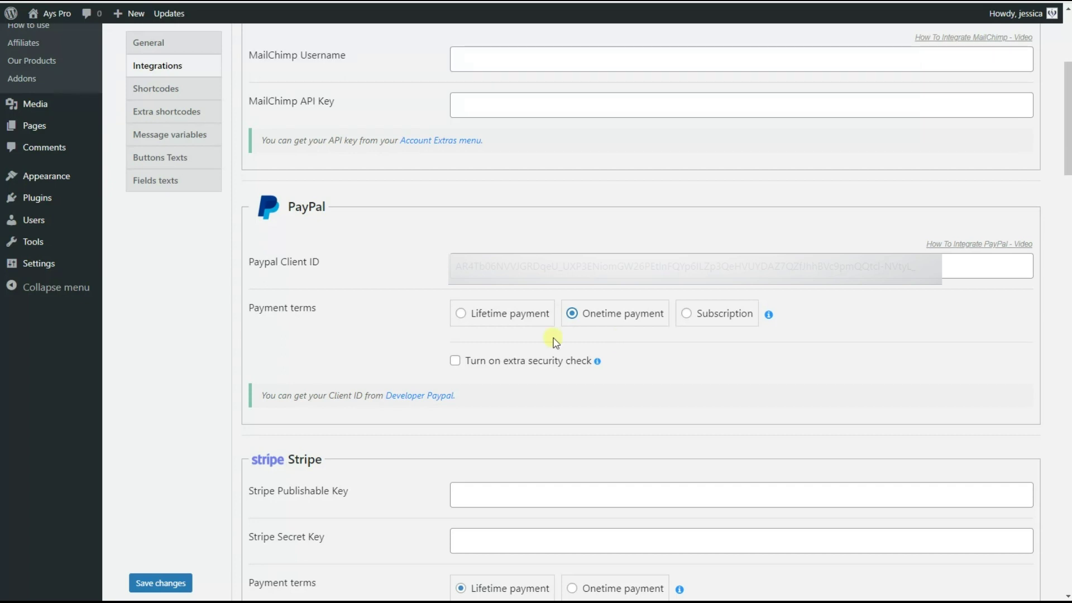
left_click(480, 372)
Change PayPal payment terms to Subscription with a 30 Day duration
left_click(758, 319)
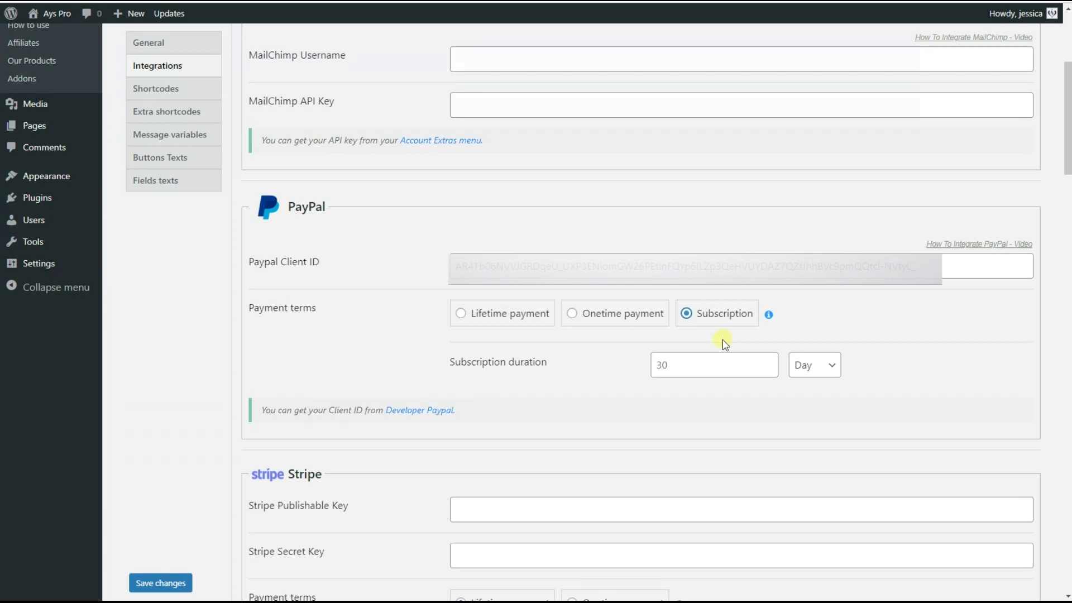
left_click(800, 363)
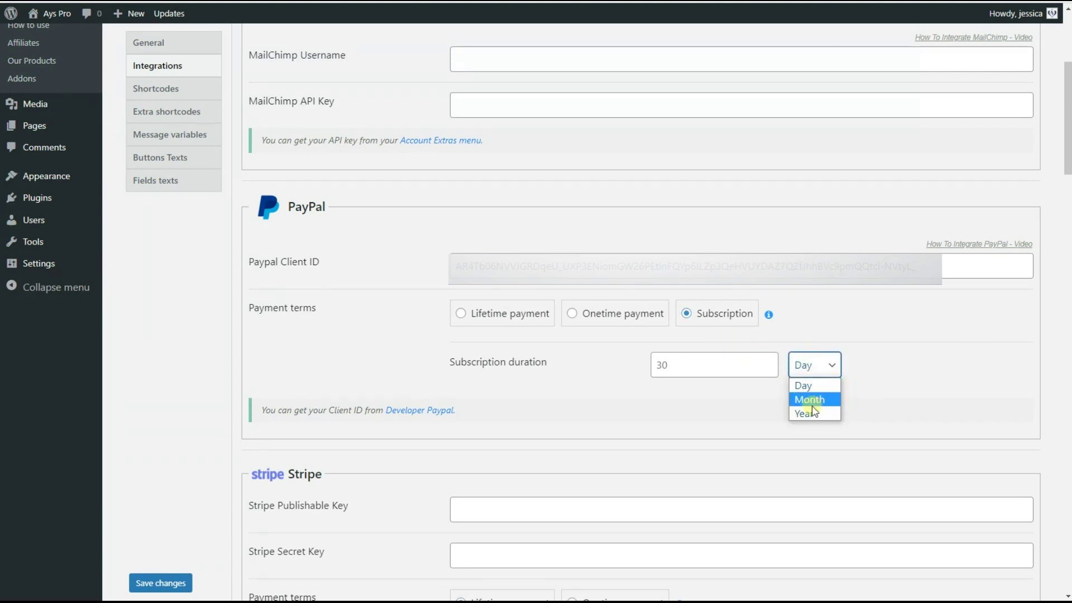
left_click(618, 388)
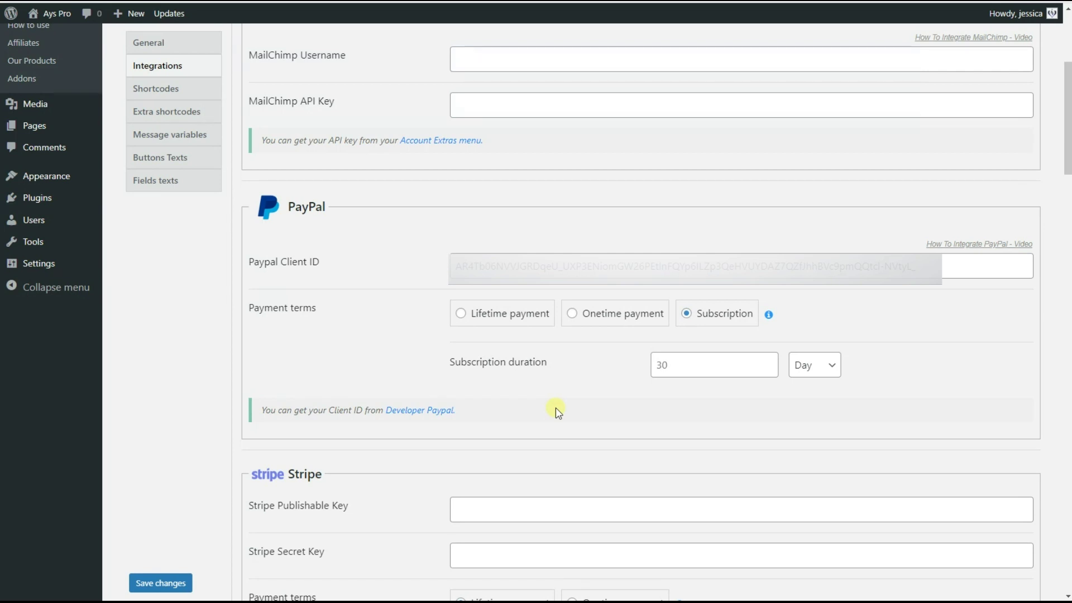
scroll(557, 412, "down", 3)
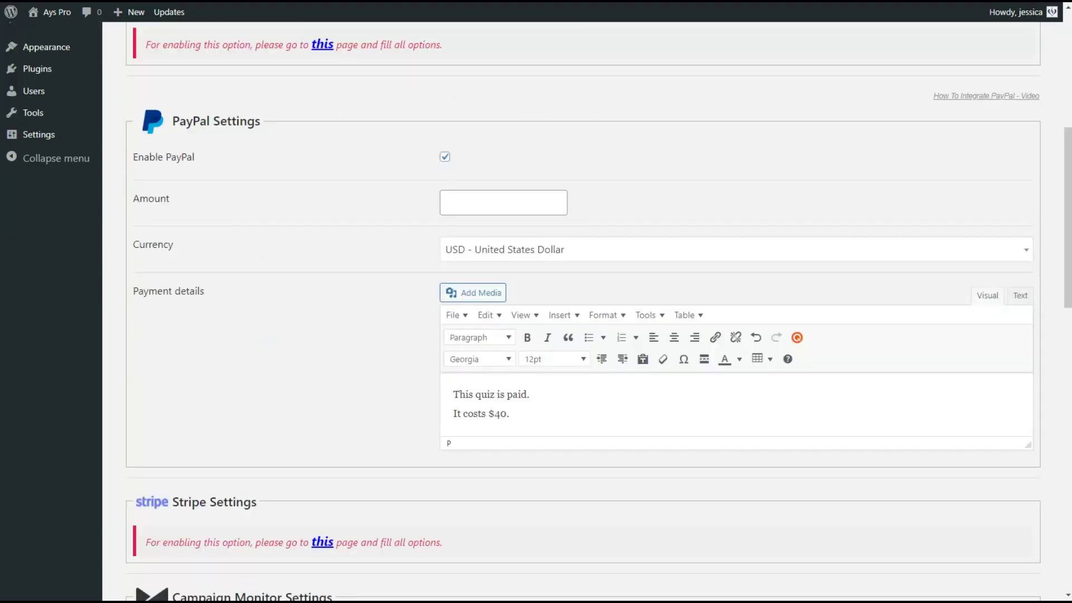
Review the quiz's payment details, then return to the empty Stripe key fields in general Integrations
scroll(318, 423, "down", 2)
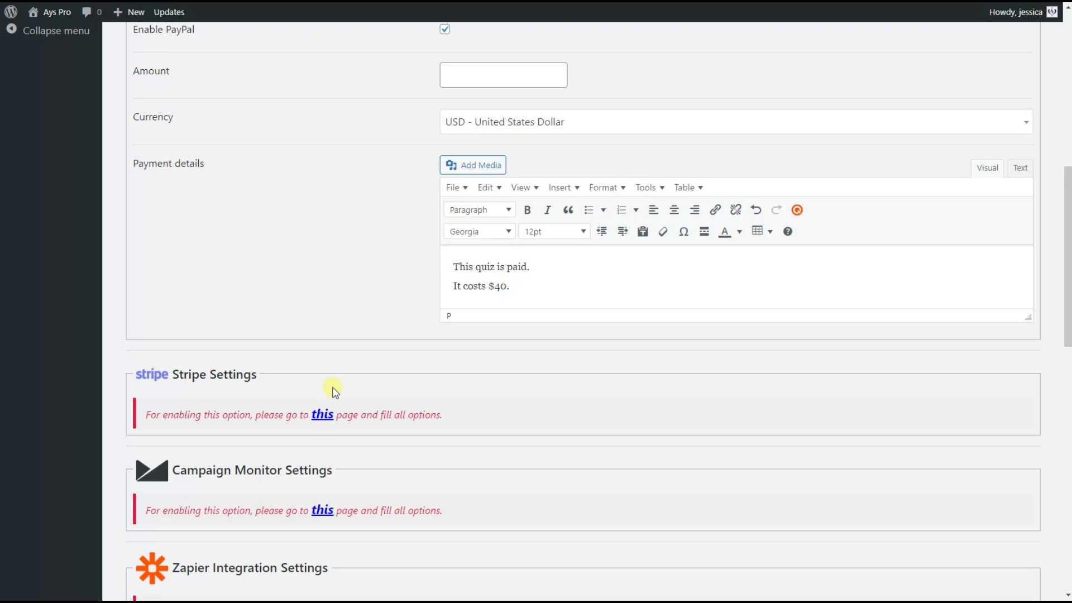
left_click(600, 2)
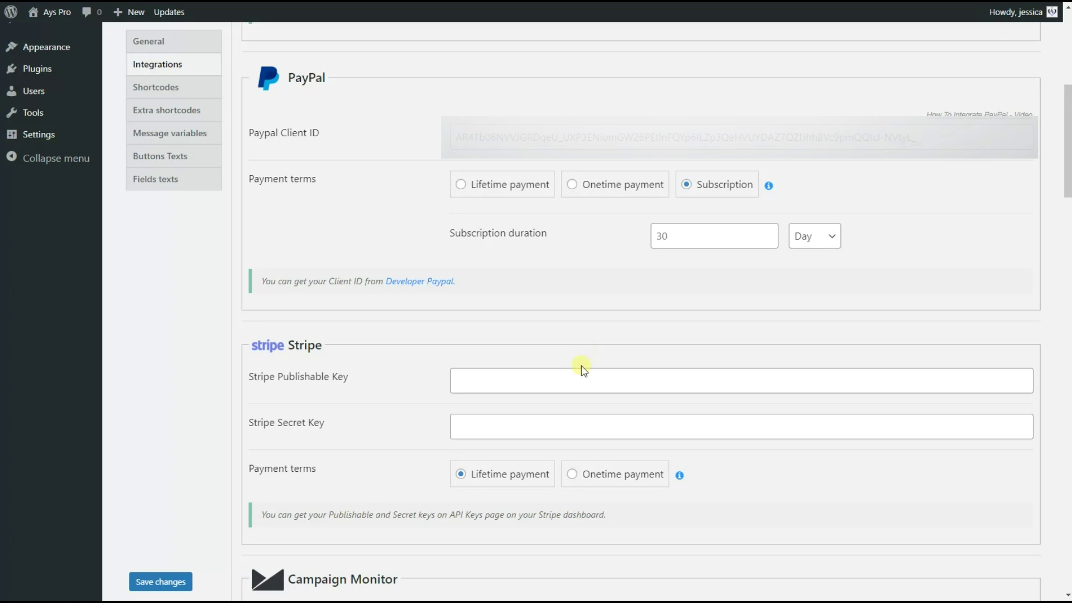
scroll(582, 370, "down", 1)
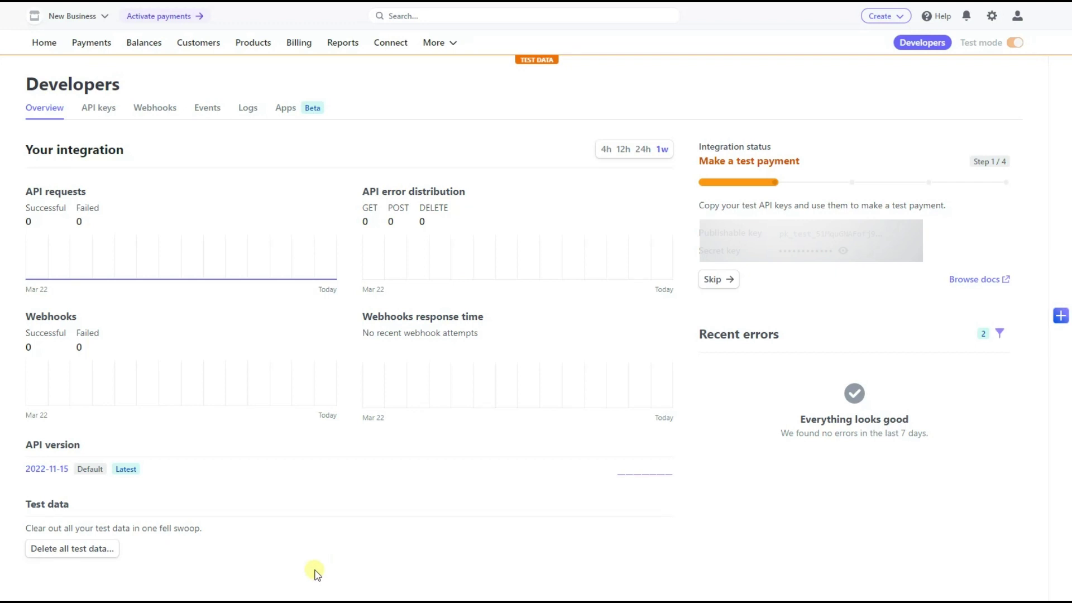
On the Stripe API keys page, reveal the secret test key and copy the publishable test key
left_click(105, 111)
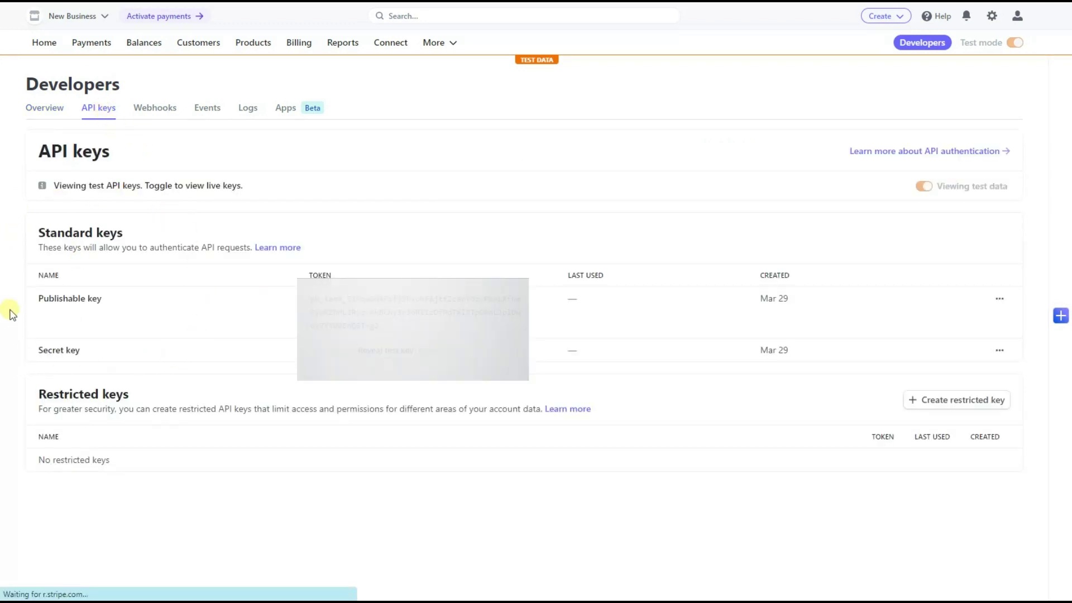
left_click(385, 350)
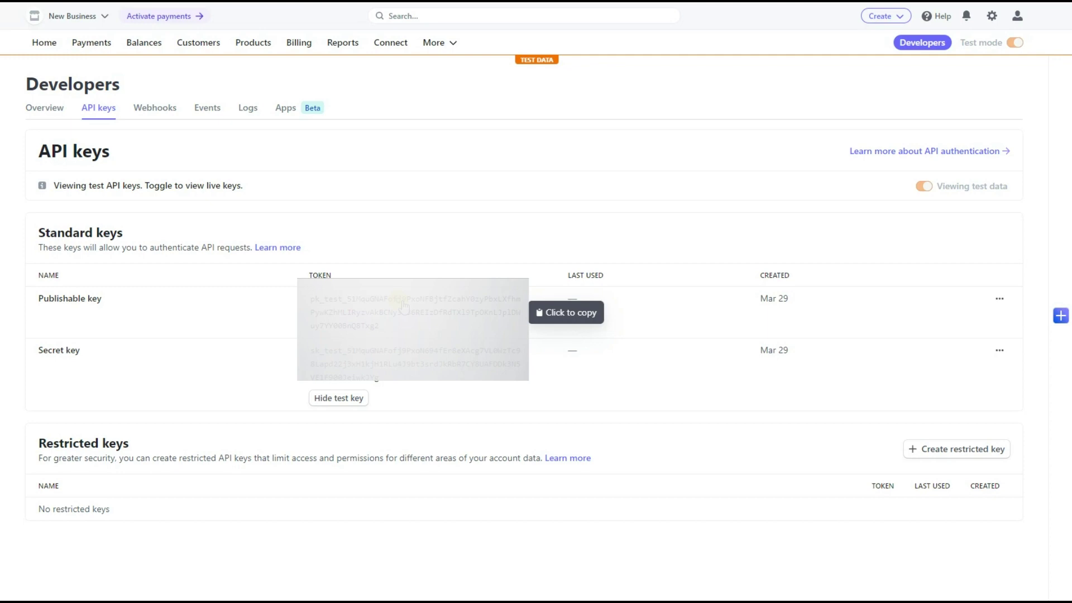
left_click(404, 306)
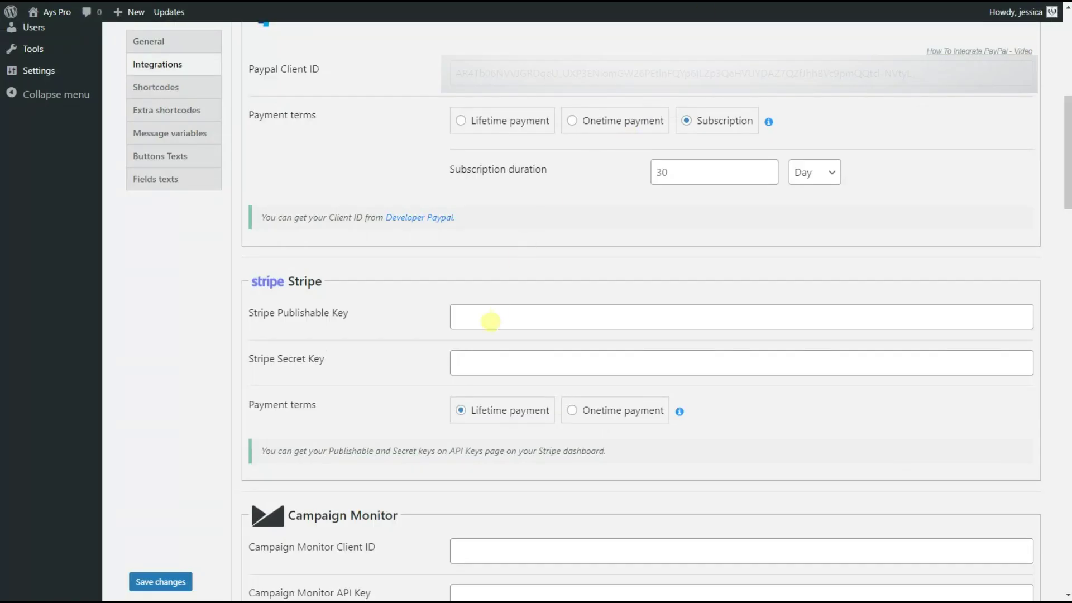
Fill Quiz Maker's Stripe Publishable Key and Stripe Secret Key fields with the copied test keys
left_click(490, 317)
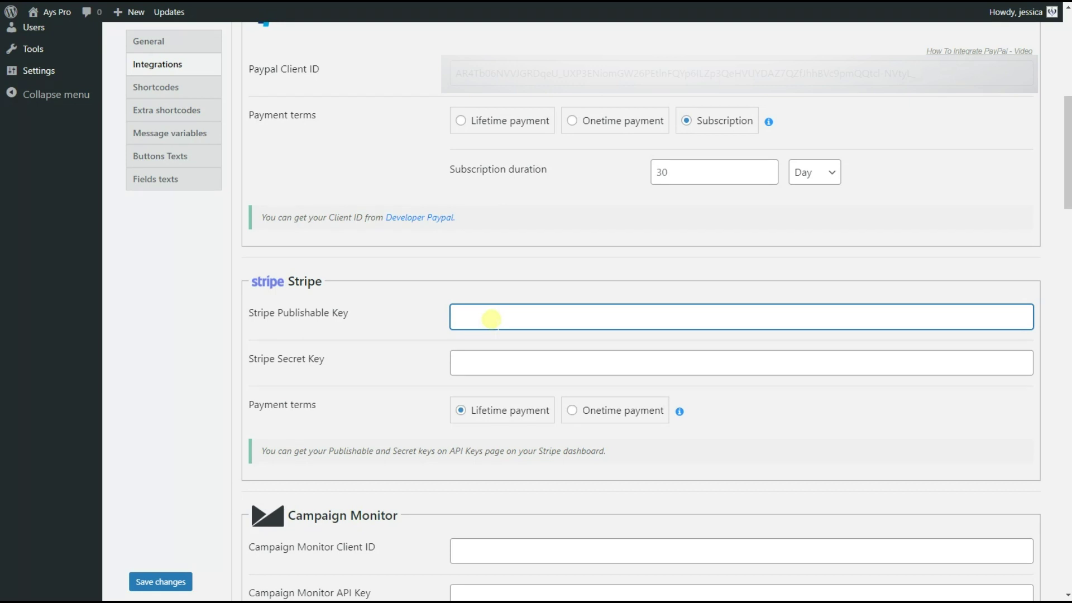
key("ctrl+v")
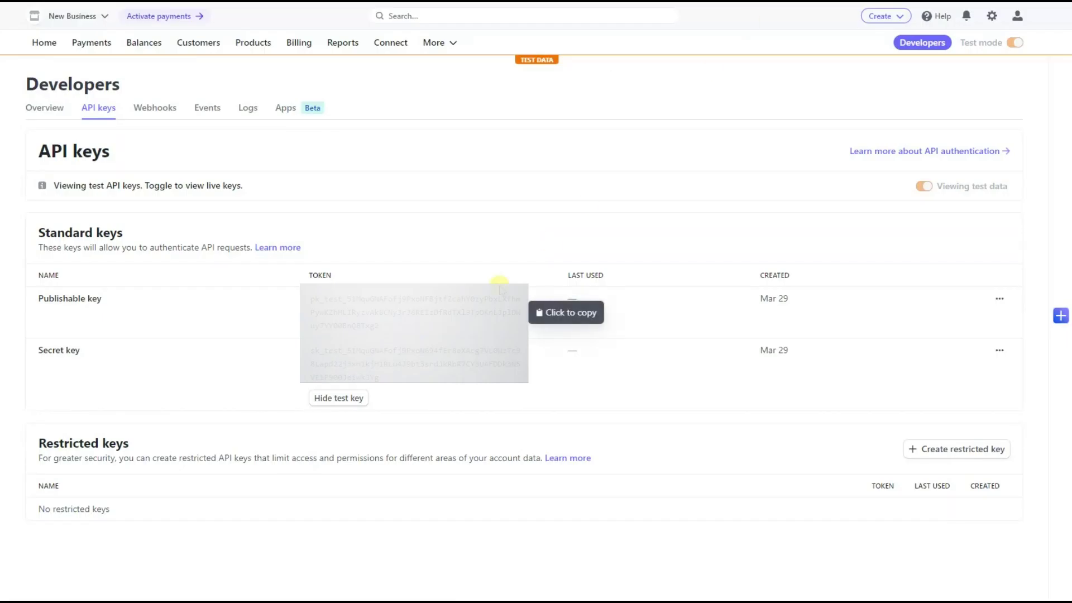
left_click(419, 353)
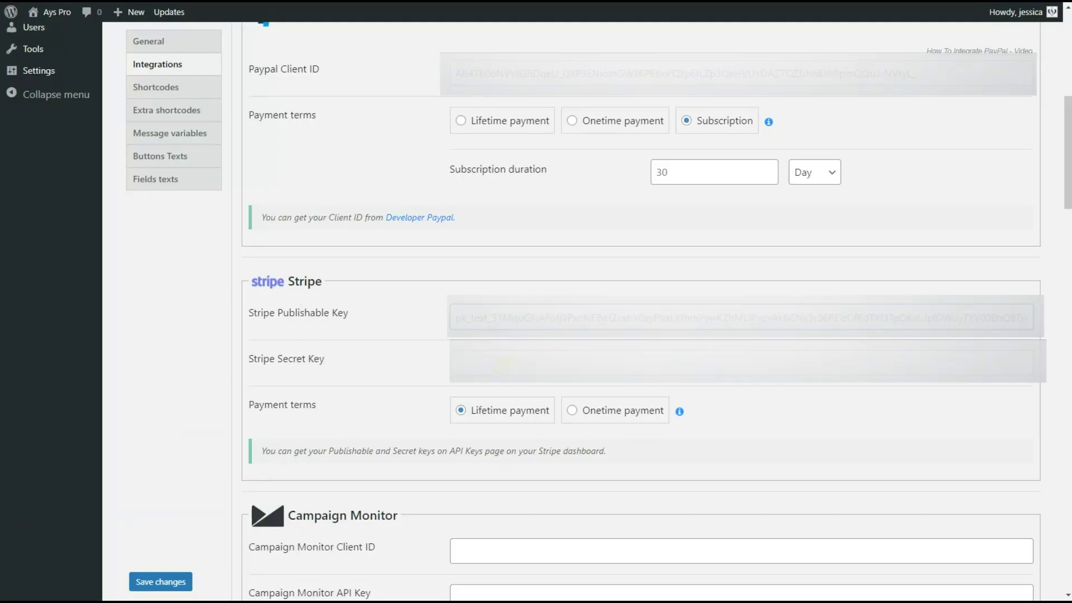
left_click(456, 363)
left_click(387, 340)
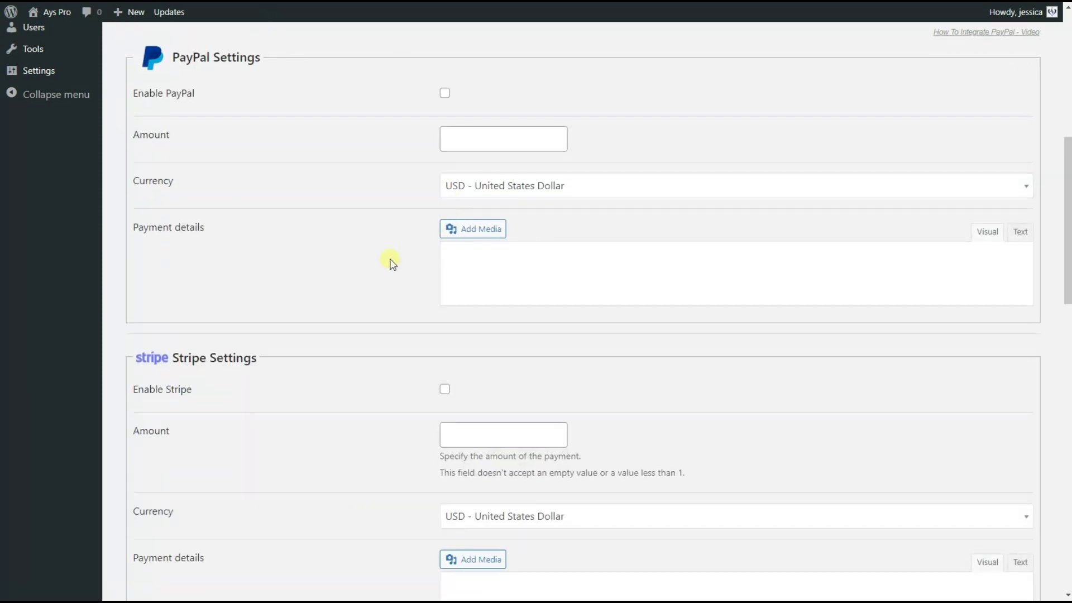
Enable Stripe payments on the Paid Quiz, keeping the currency at USD
scroll(277, 379, "down", 1)
scroll(289, 352, "down", 4)
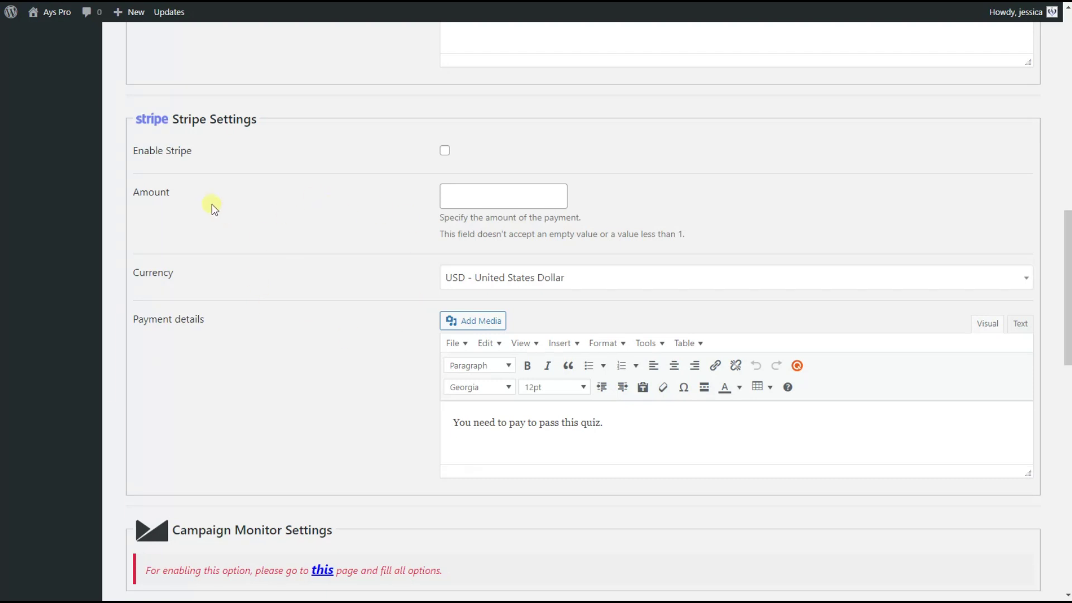
left_click(446, 156)
left_click(469, 277)
scroll(486, 360, "down", 2)
scroll(491, 357, "down", 3)
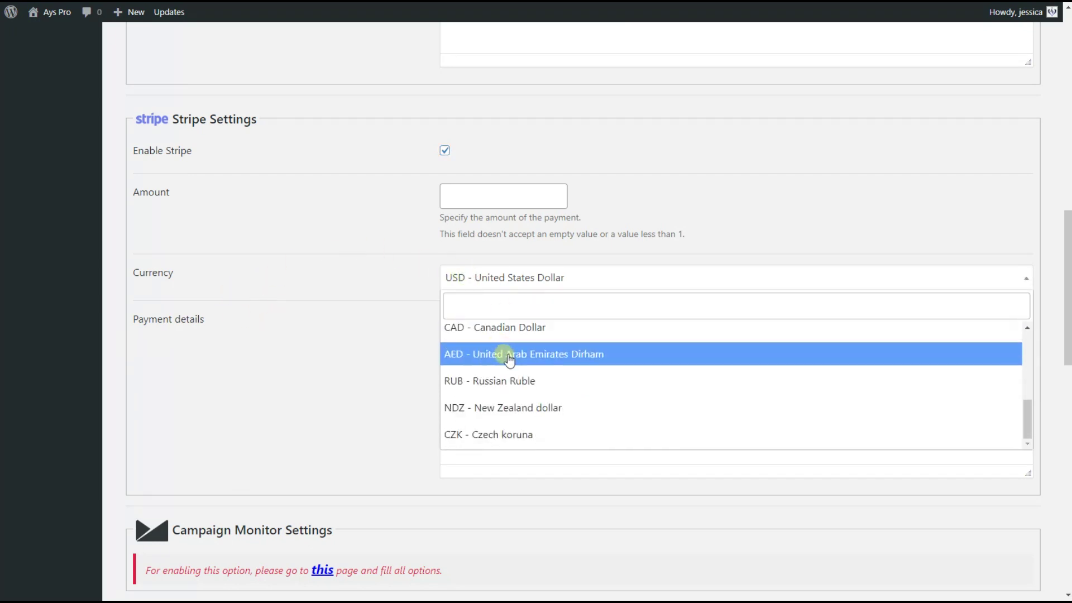
left_click(262, 331)
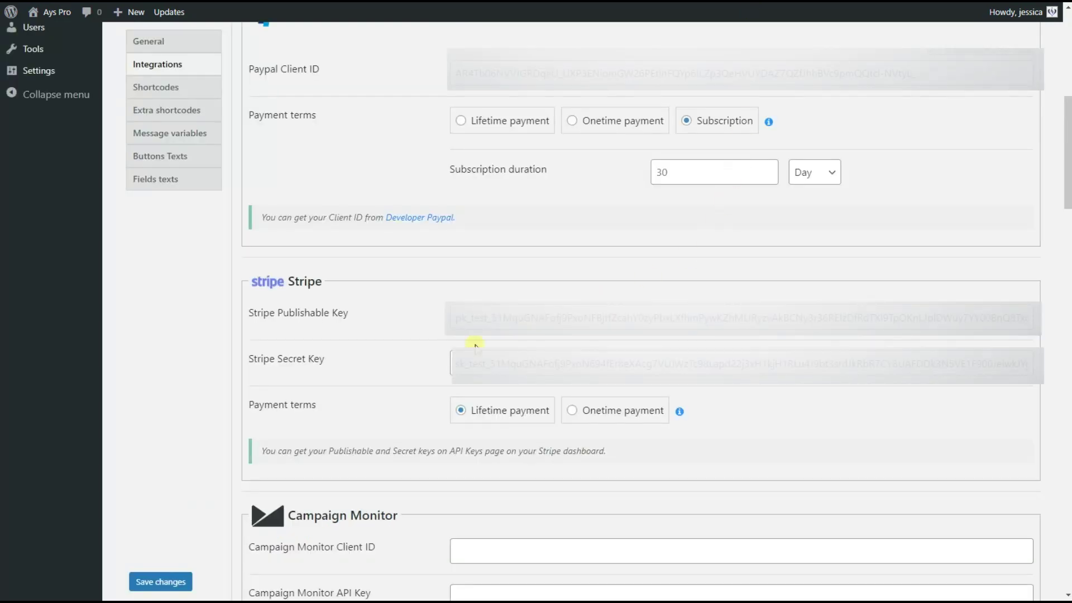
Set the Stripe payment terms to Onetime payment
scroll(403, 361, "down", 1)
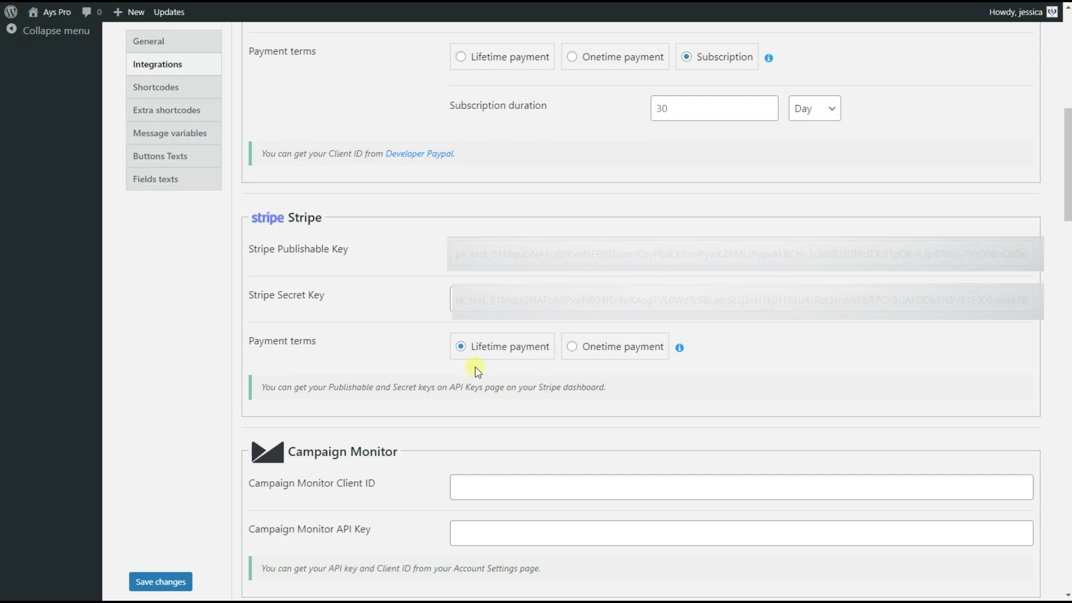
left_click(595, 350)
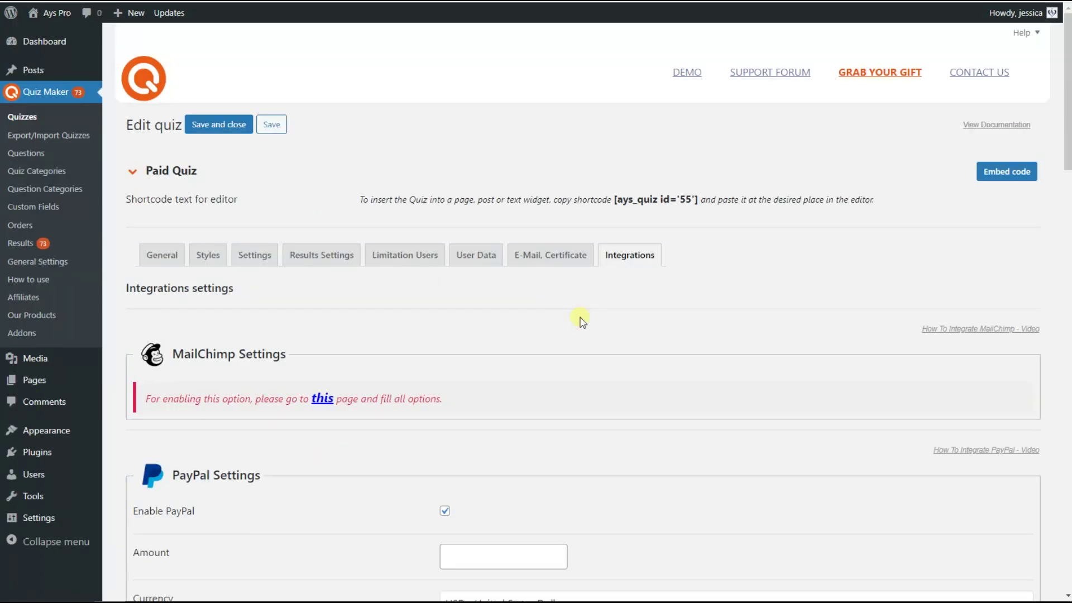
Set the PayPal amount to 0.1 USD with payment details 'The quiz costs $0.1.'
scroll(335, 267, "down", 3)
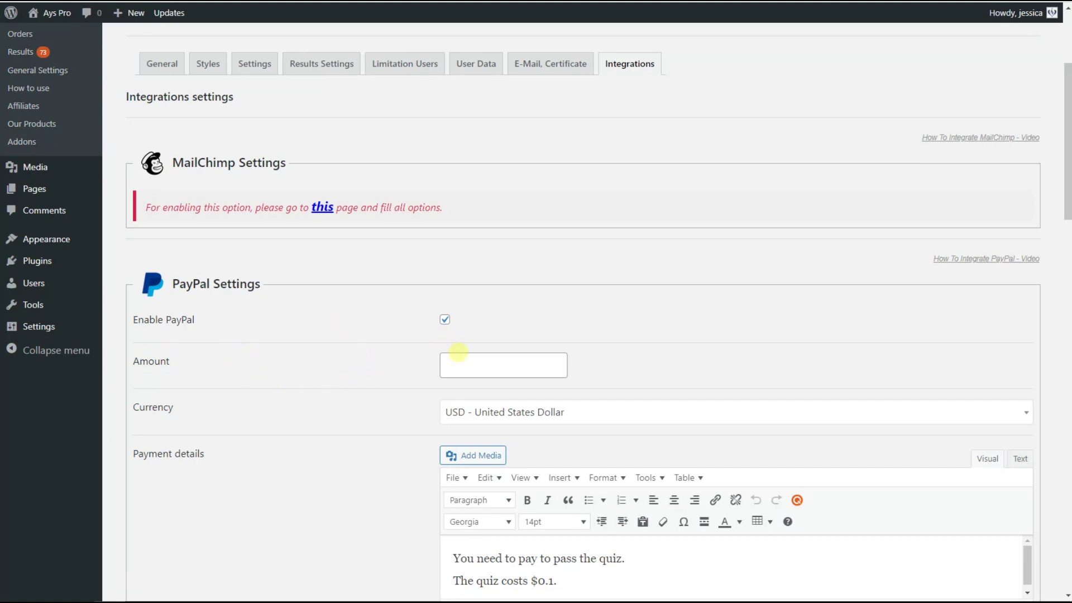
left_click(460, 359)
type("0.1")
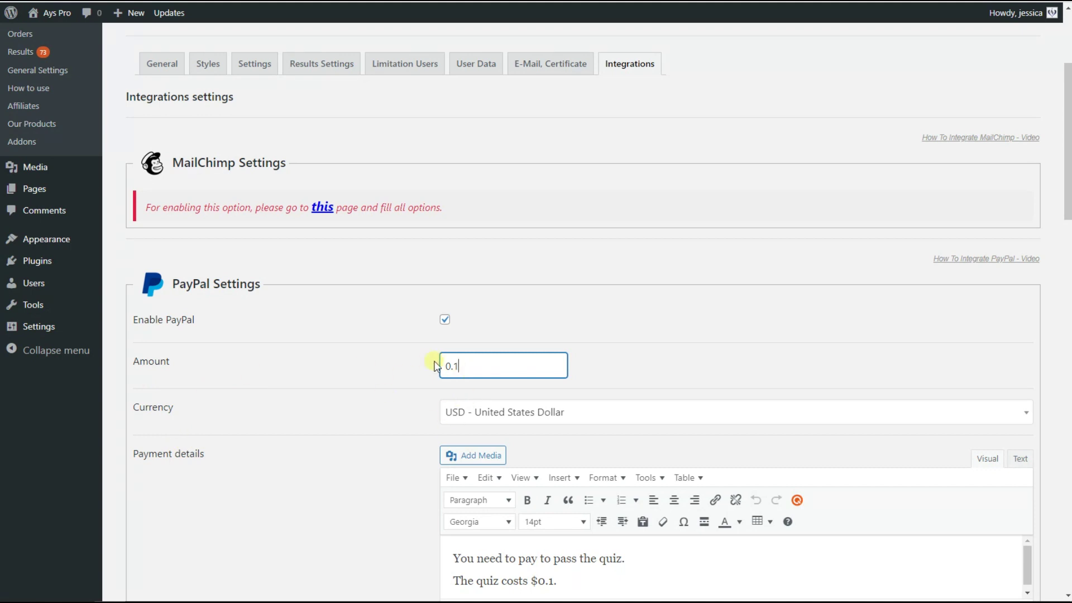
scroll(510, 453, "down", 1)
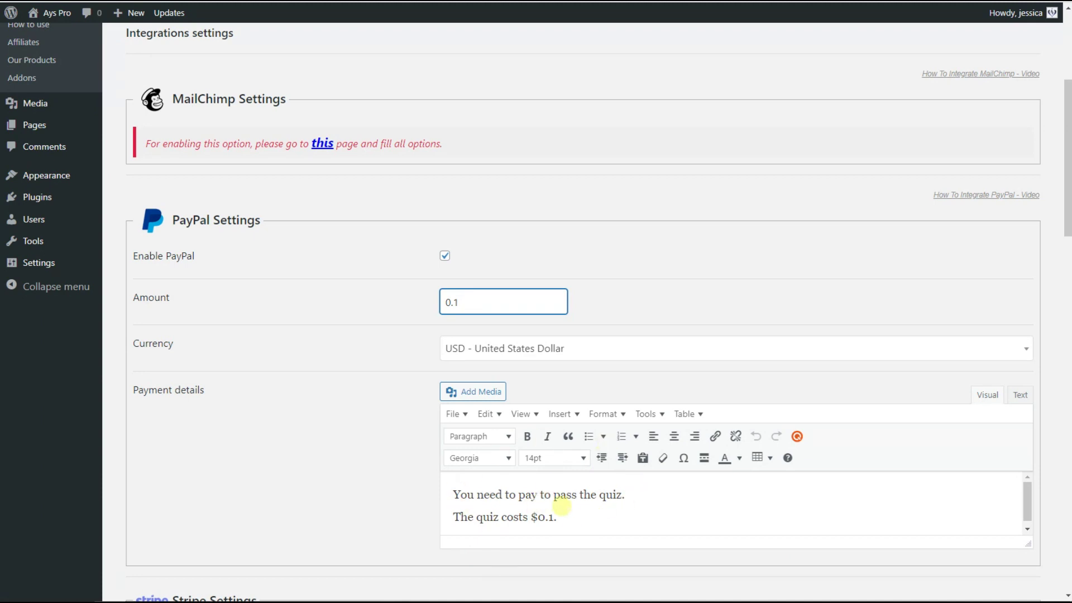
left_click(561, 505)
scroll(827, 413, "up", 2)
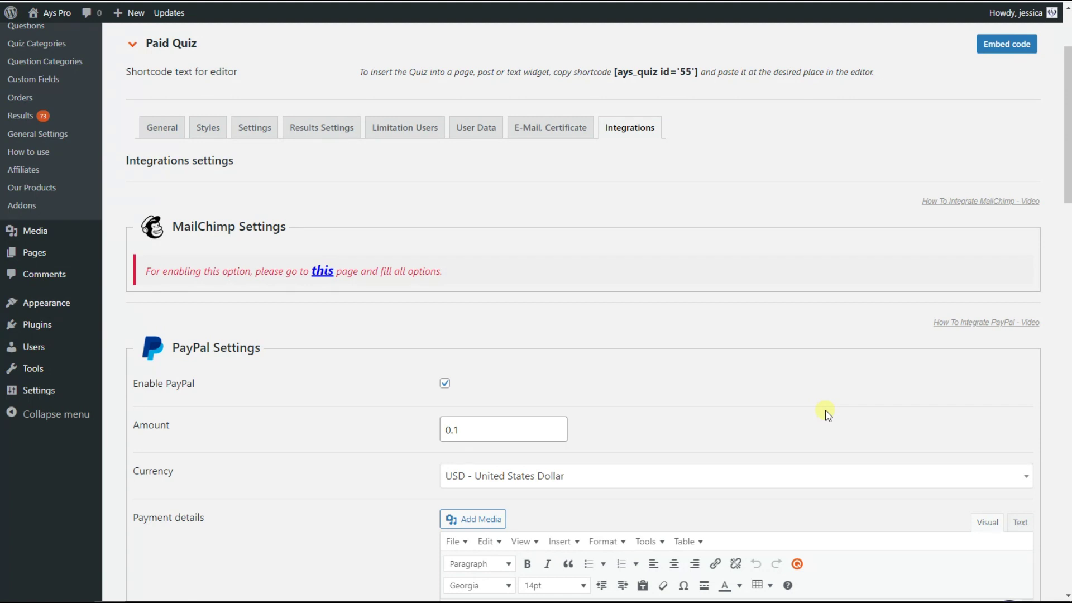
Enable 'Create post for quiz' in the General settings and save the Paid Quiz
scroll(648, 391, "up", 2)
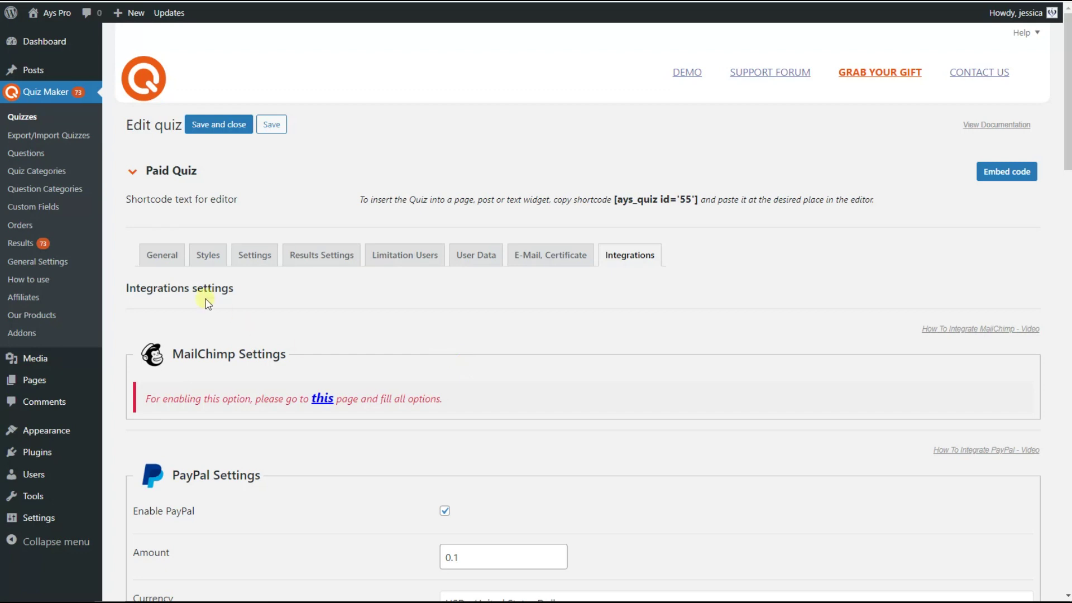
left_click(162, 255)
scroll(425, 299, "down", 6)
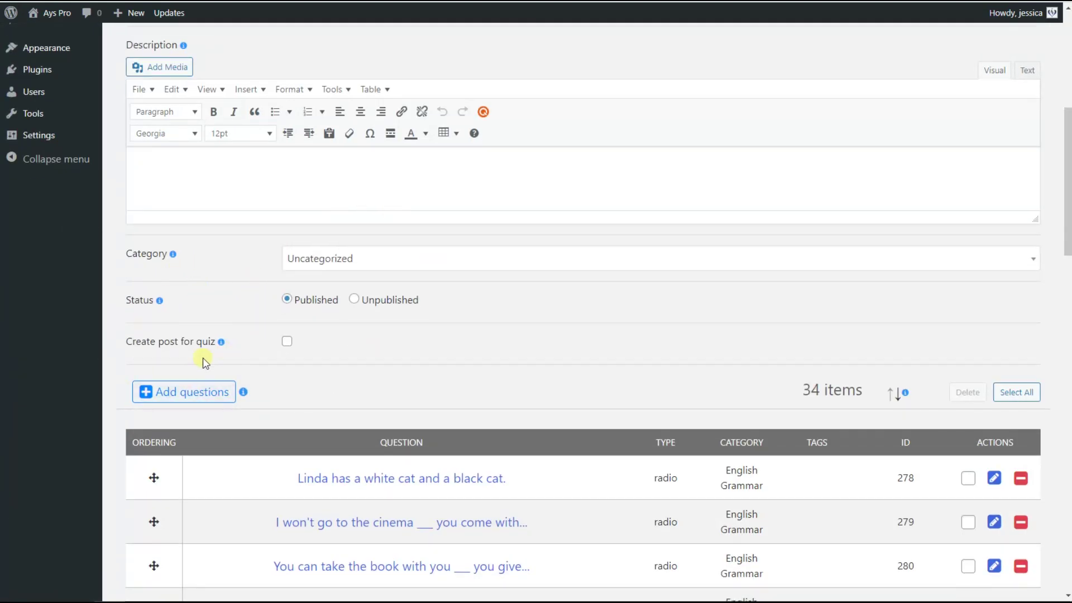
scroll(205, 364, "up", 4)
left_click(171, 534)
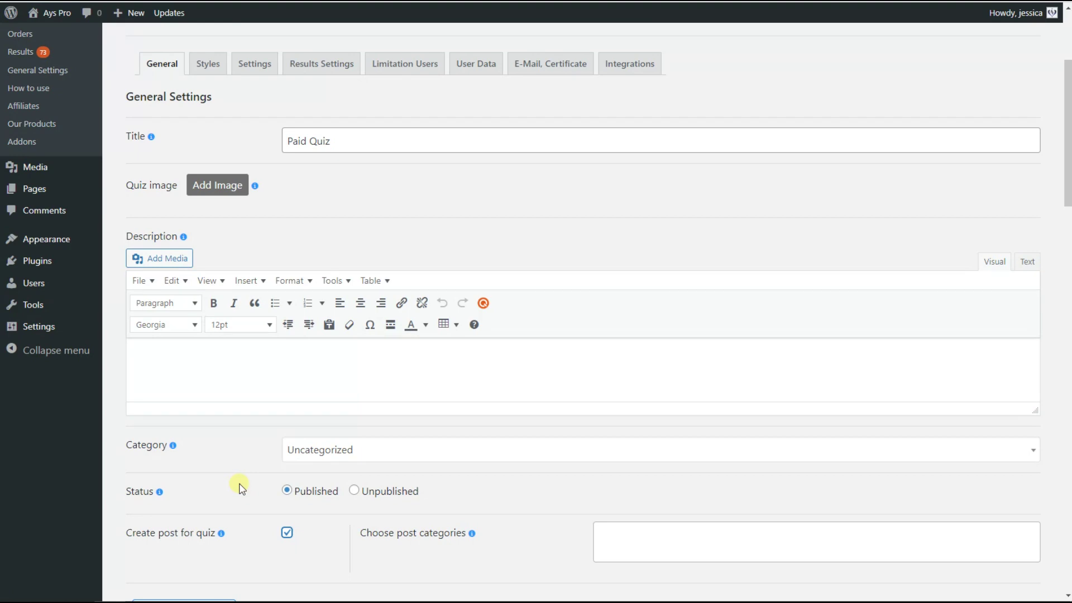
scroll(246, 474, "down", 5)
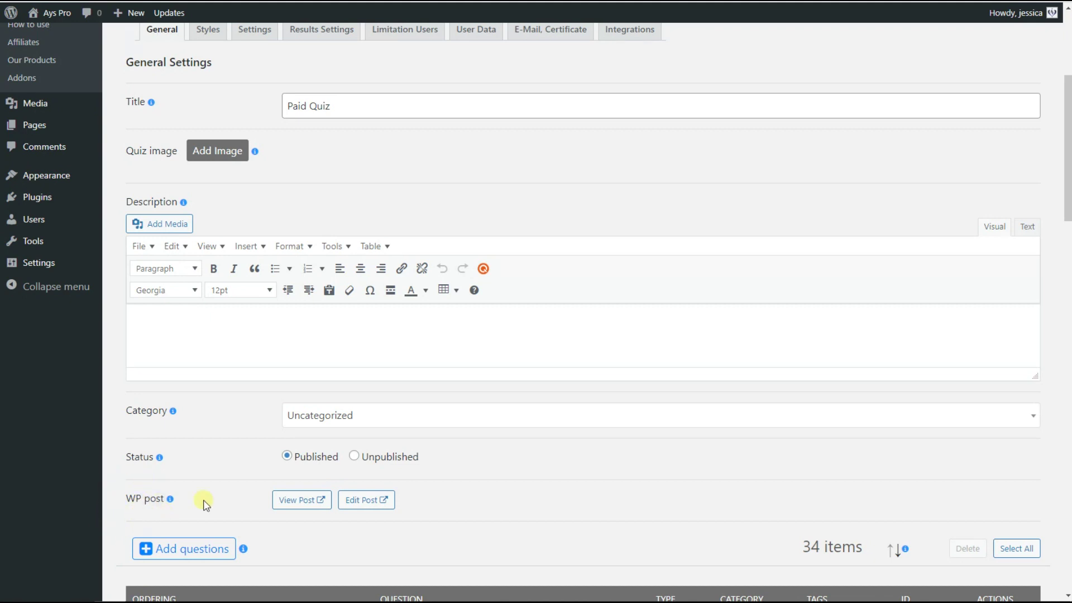
left_click(296, 499)
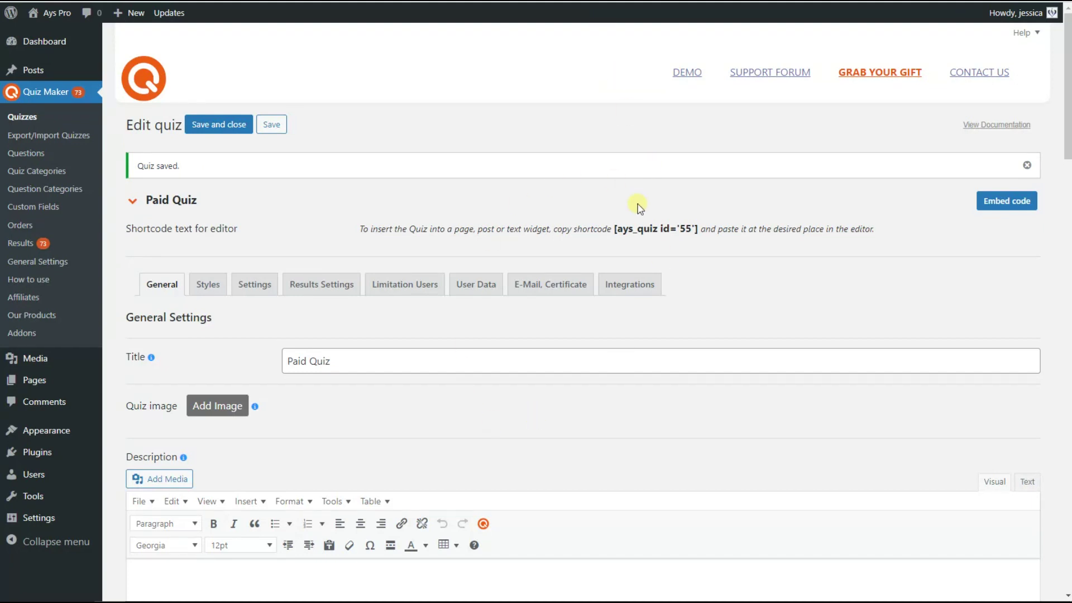
Copy the [ays_quiz id='55'] shortcode and start a new post titled 'Paid Quiz'
left_click(641, 230)
left_click(641, 230)
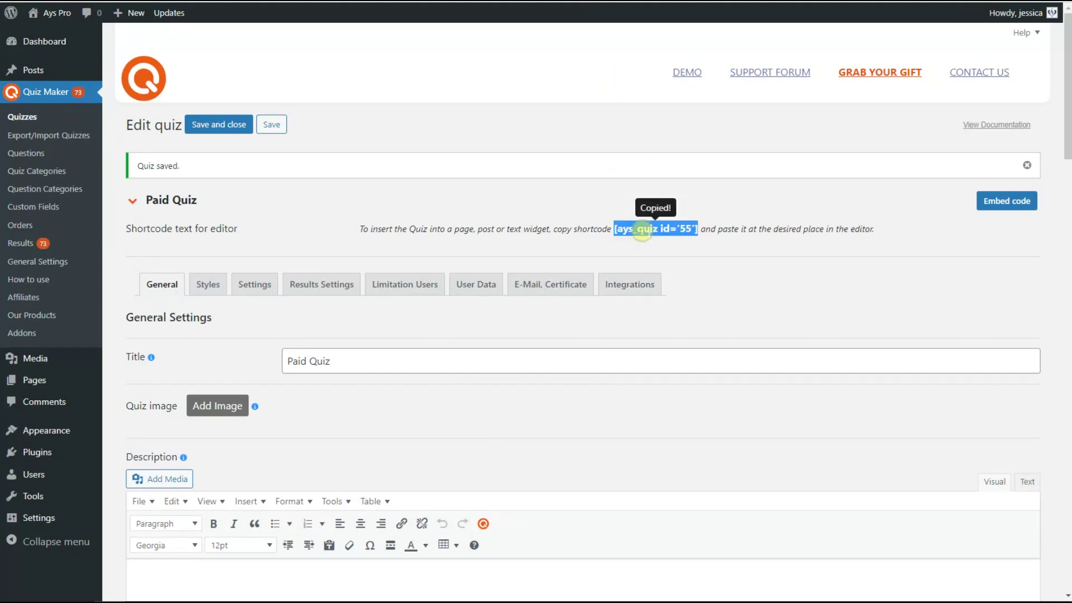
mouse_move(45, 64)
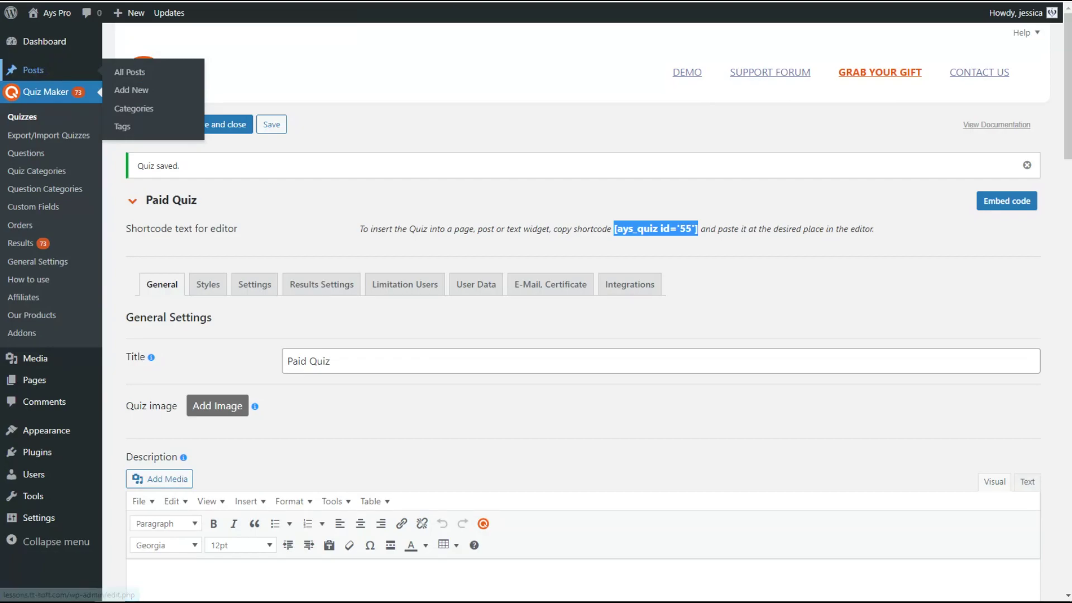
left_click(126, 88)
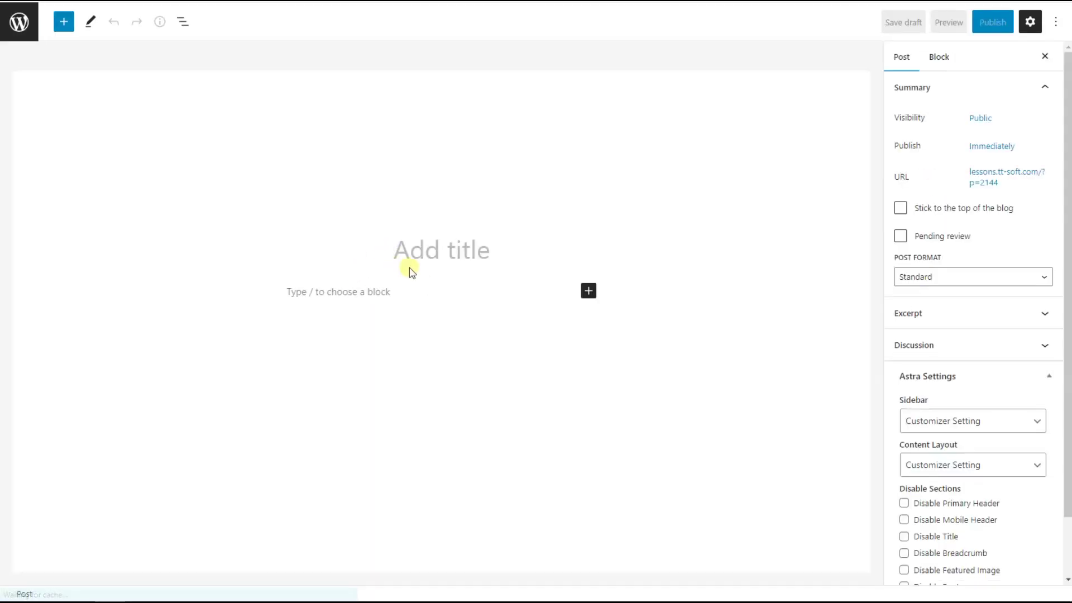
type("P")
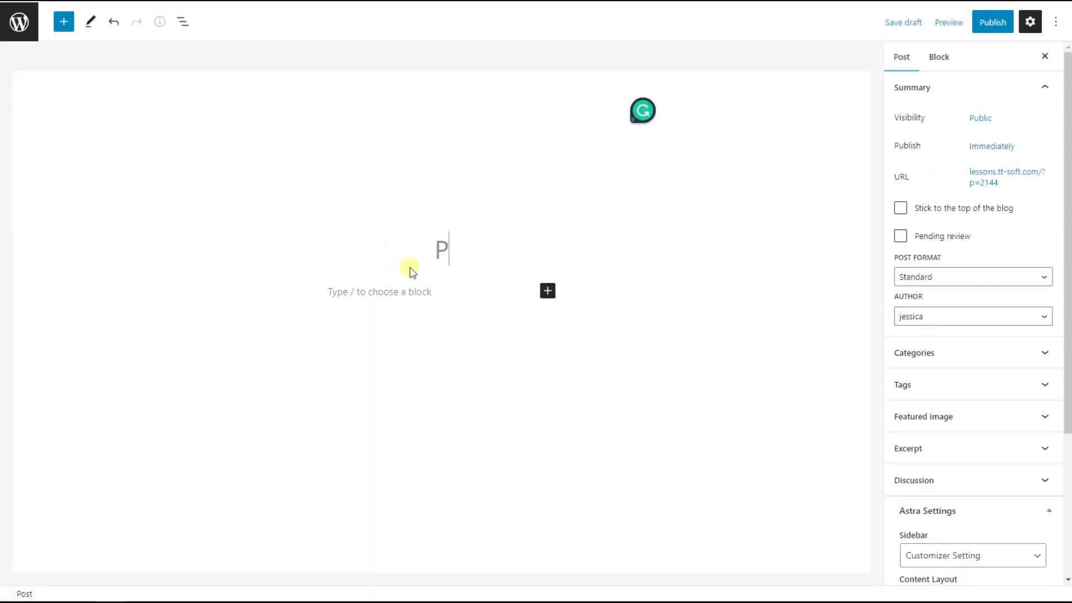
type("aid Quiz")
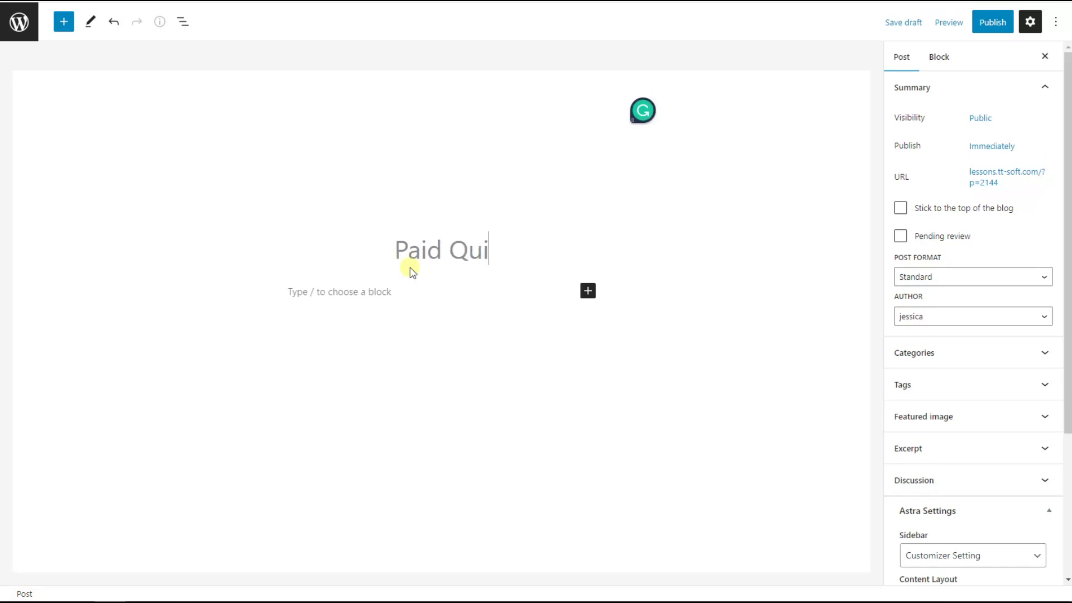
Paste the quiz shortcode into the post body and publish the post
left_click(398, 296)
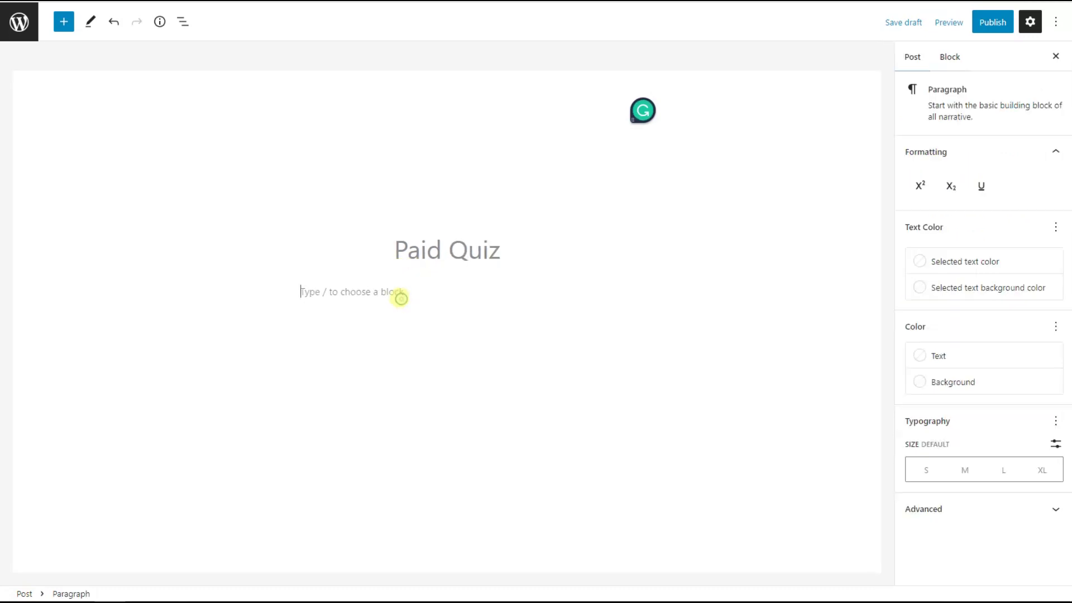
key("ctrl+v")
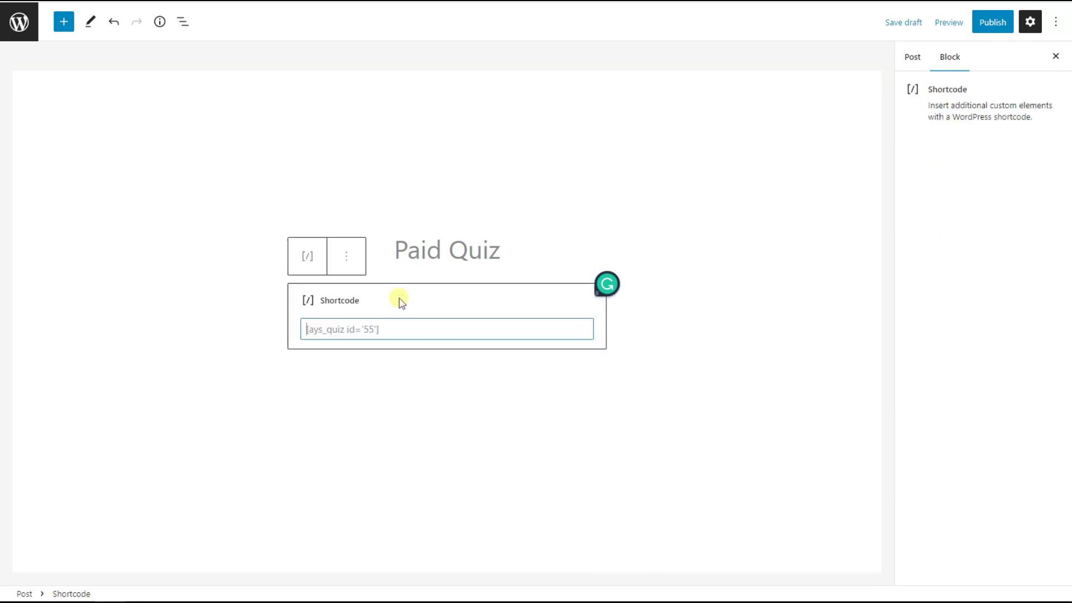
left_click(987, 23)
left_click(961, 26)
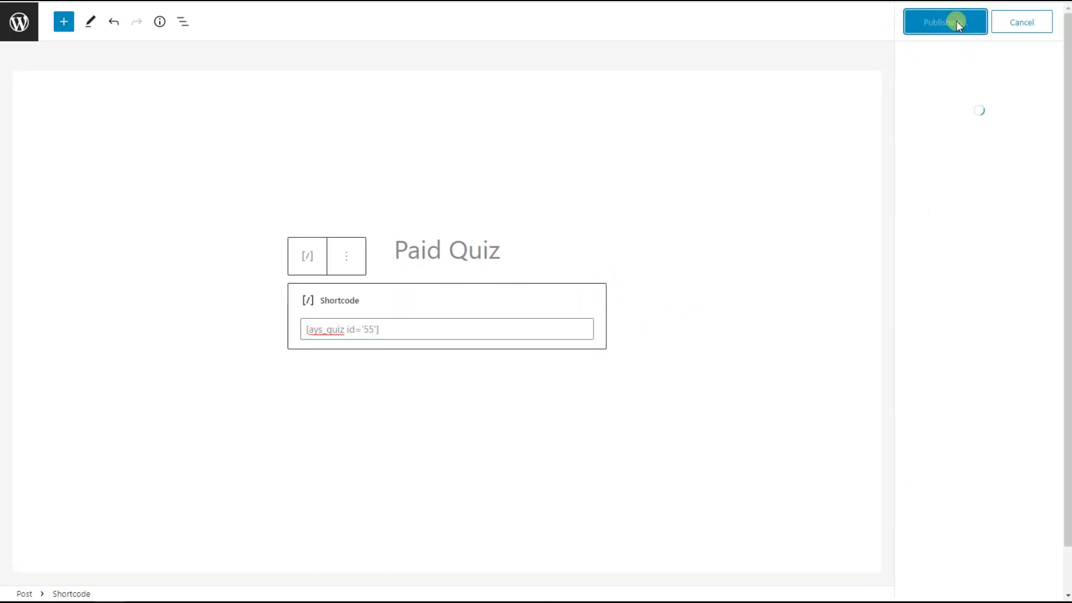
View the published Paid Quiz post and begin paying for the quiz with PayPal
left_click(966, 163)
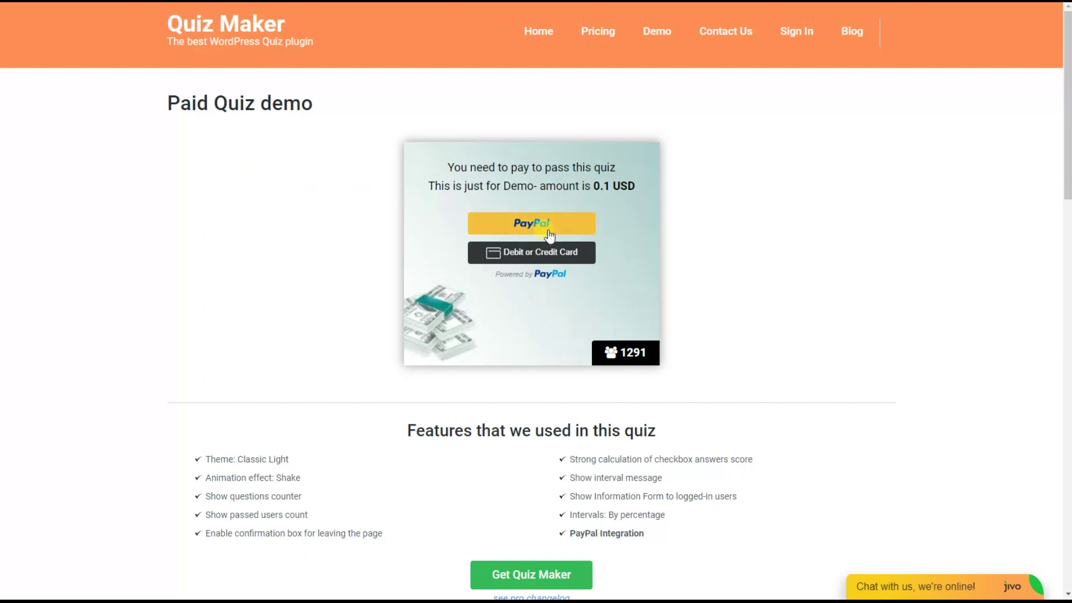
left_click(547, 232)
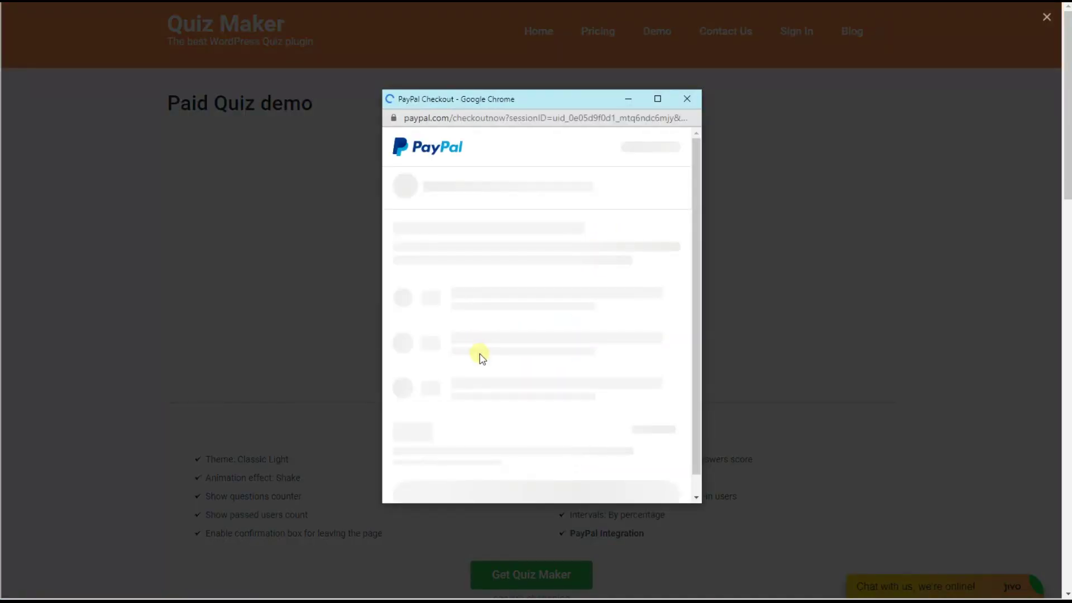
Complete the PayPal purchase, start the quiz, and answer Yes then Peaceful phlegmatic
left_click(526, 426)
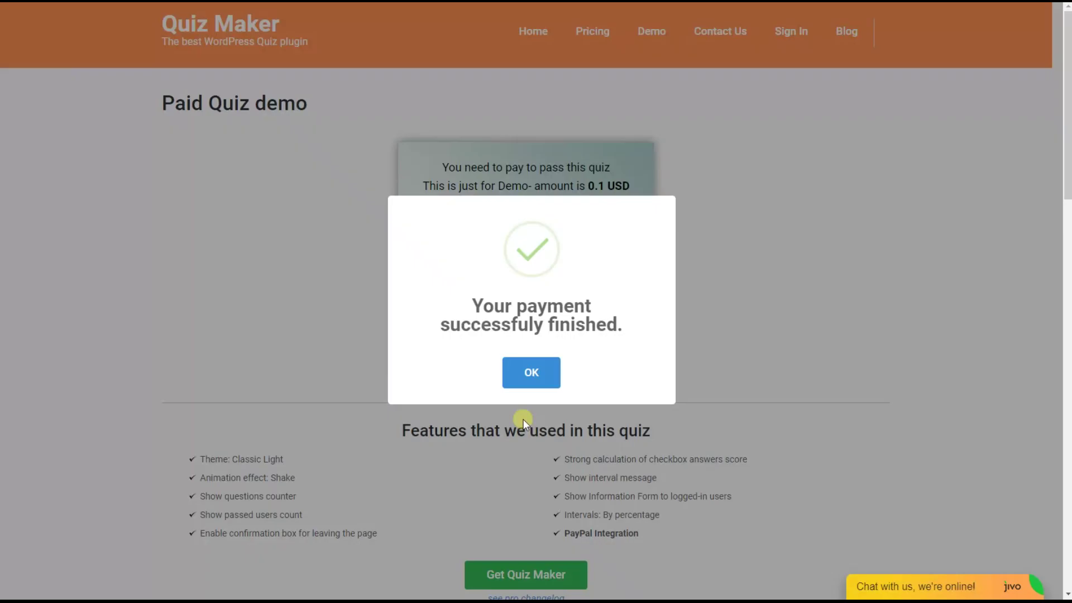
left_click(533, 376)
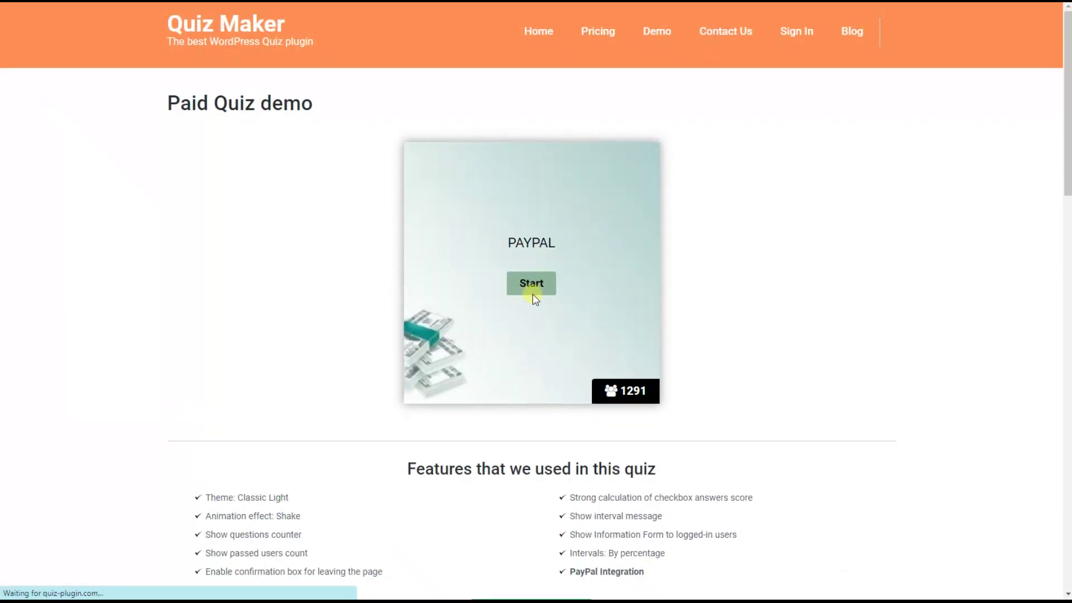
left_click(532, 294)
left_click(519, 253)
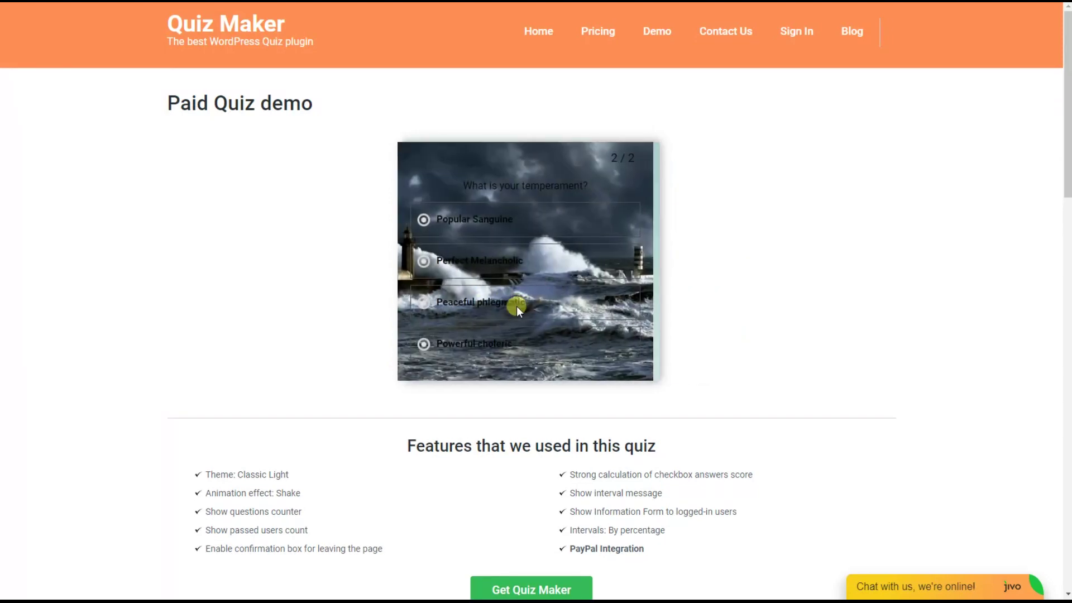
left_click(517, 306)
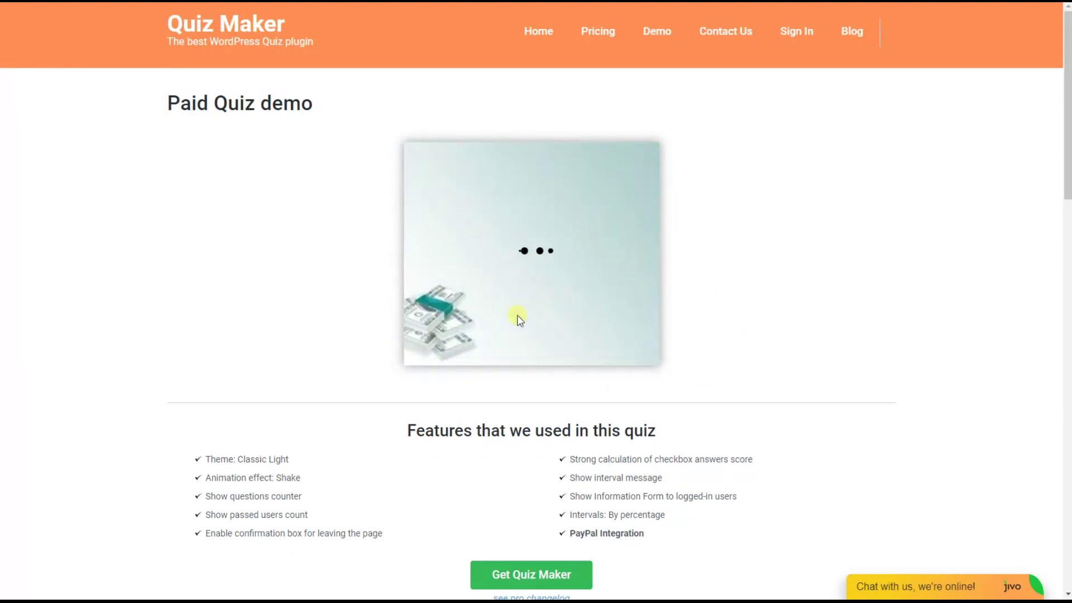